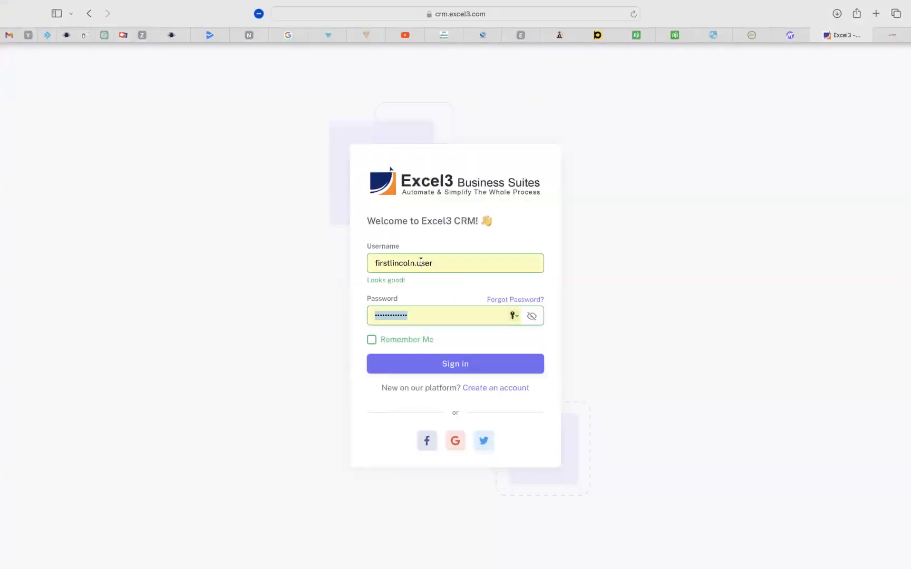
# Sign in to Excel3 CRM with the pre-filled credentials.
pyautogui.click(458, 365)
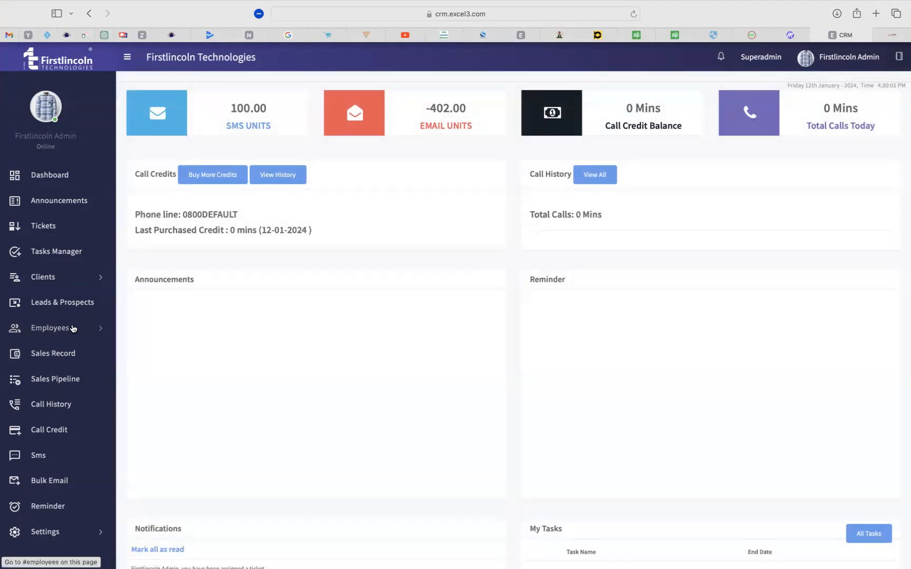
# Open the All Employees list from the Employees section of the sidebar.
pyautogui.click(66, 329)
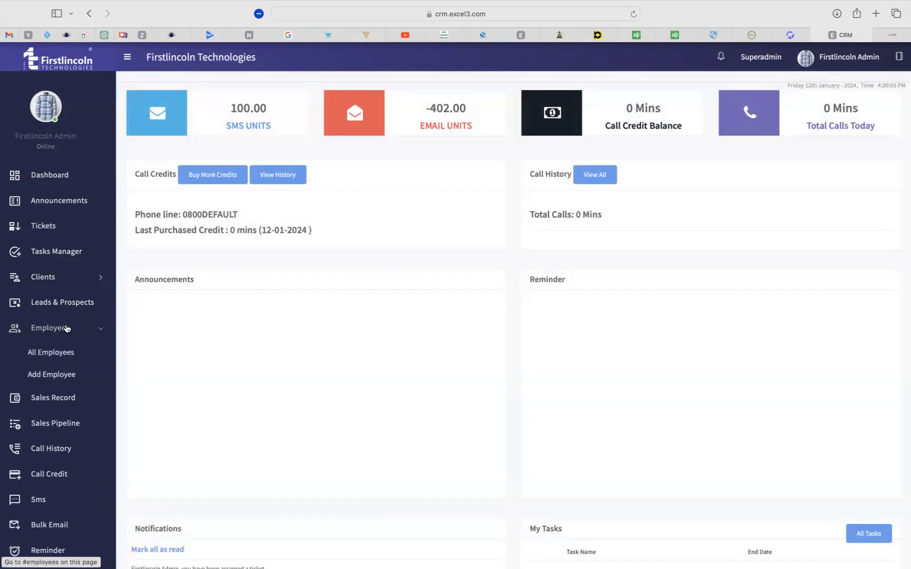
pyautogui.click(48, 330)
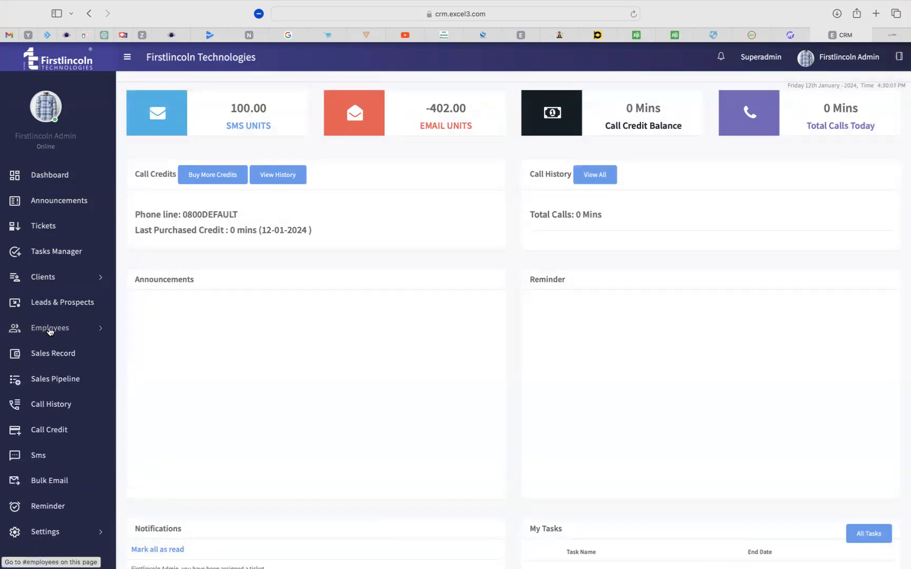
pyautogui.click(50, 331)
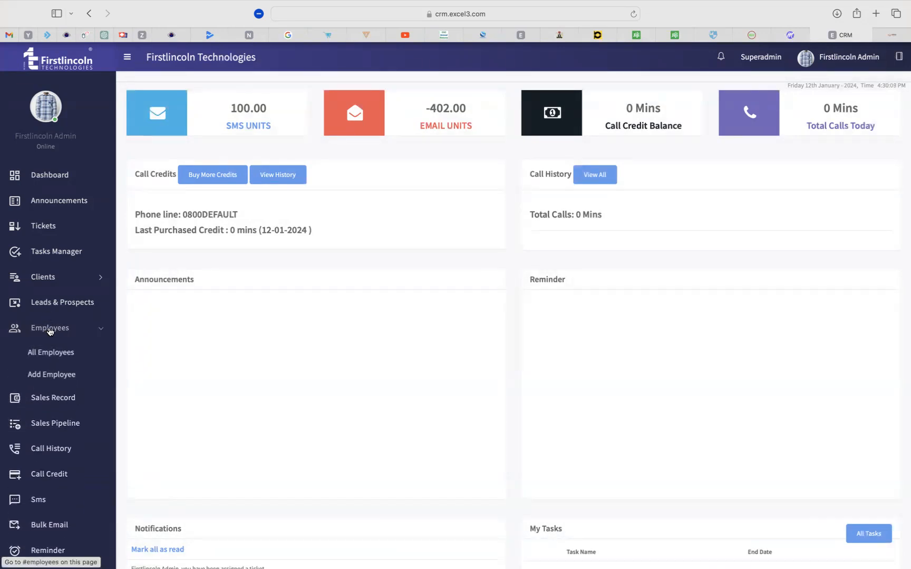
pyautogui.click(50, 356)
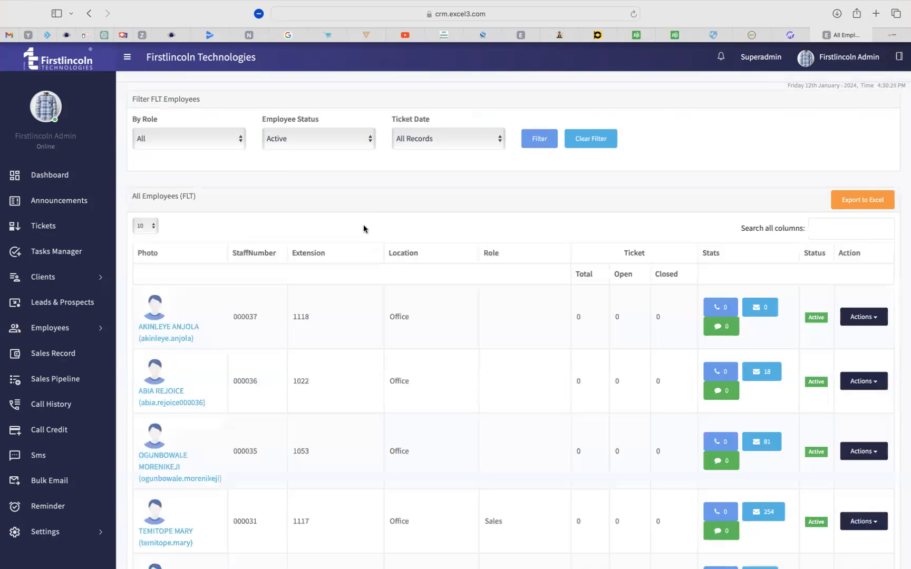
# Review the employee extensions, highlighting 1118, 1022, 1053 and 1117.
pyautogui.scroll(-5, 334, 380)
pyautogui.scroll(4, 334, 381)
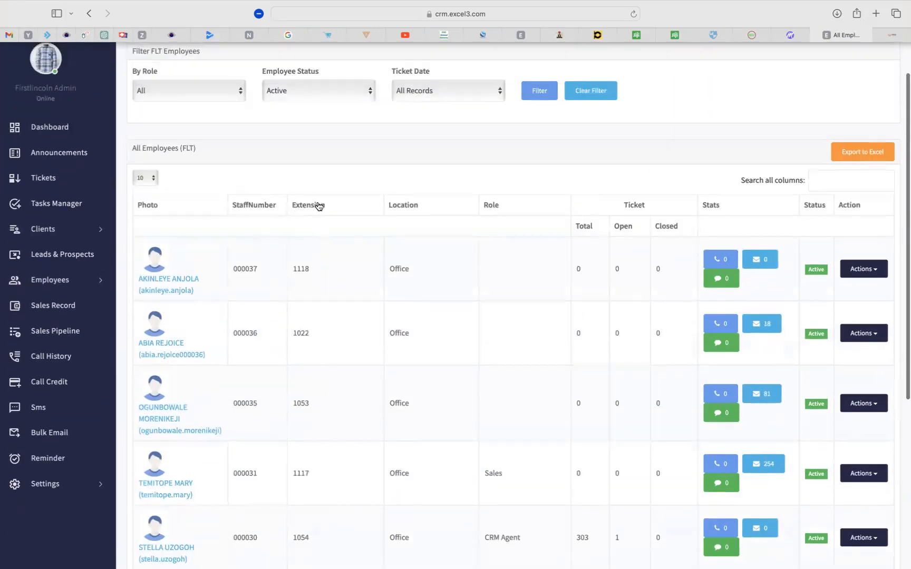
pyautogui.moveTo(298, 189); pyautogui.dragTo(318, 201)
pyautogui.click(336, 174)
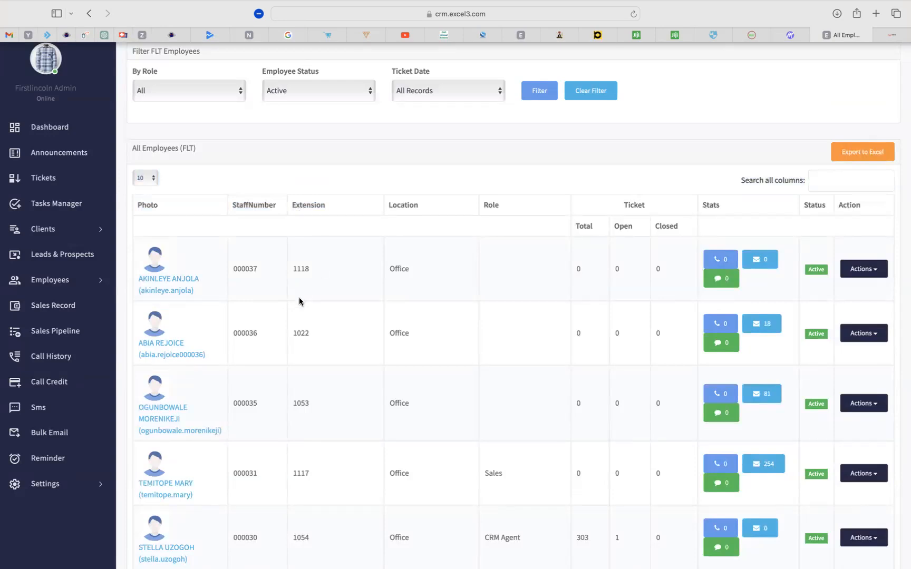
pyautogui.doubleClick(301, 270)
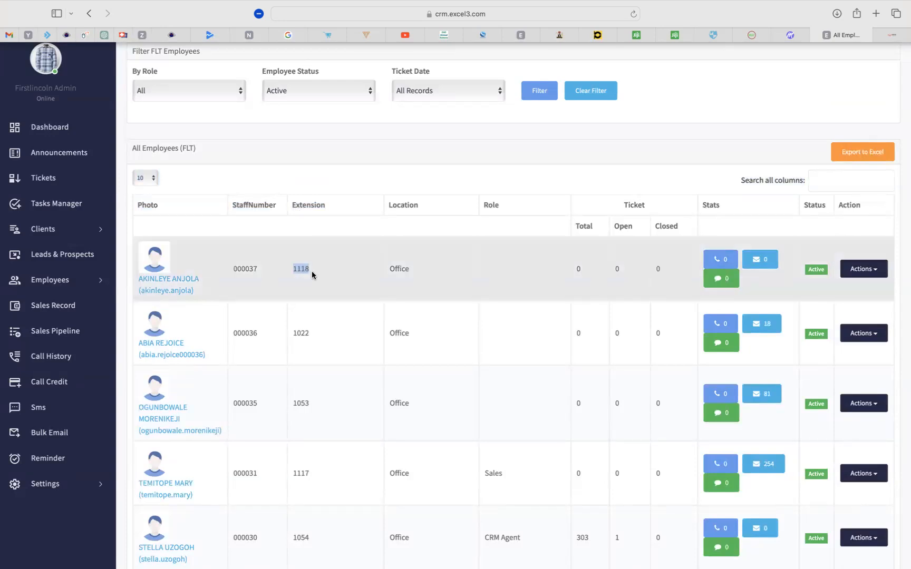
pyautogui.doubleClick(300, 331)
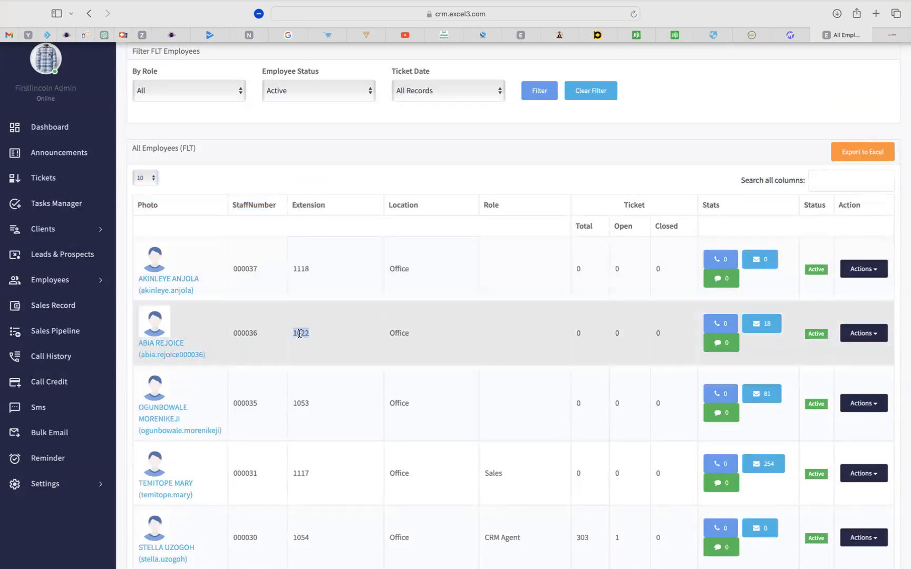
pyautogui.scroll(-3, 301, 316)
pyautogui.doubleClick(301, 306)
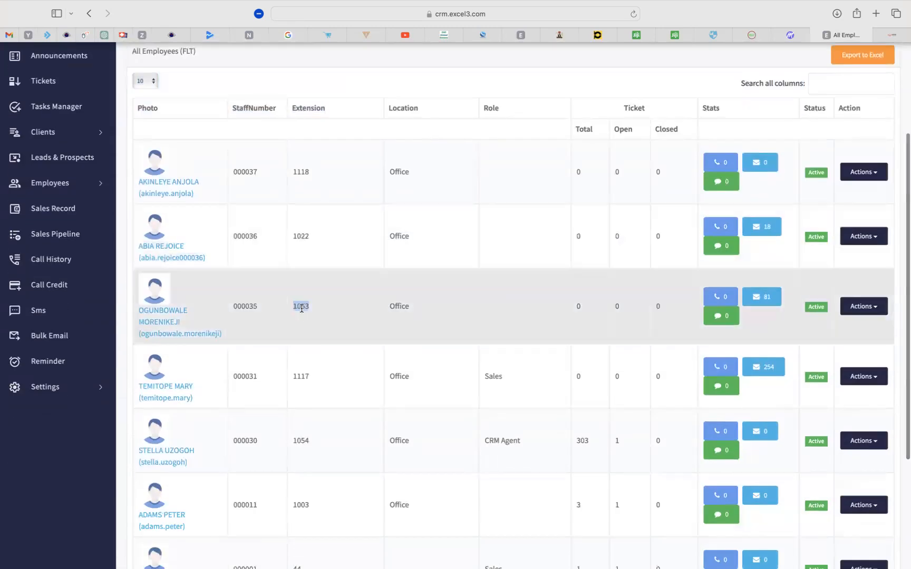
pyautogui.doubleClick(302, 376)
pyautogui.scroll(-5, 301, 377)
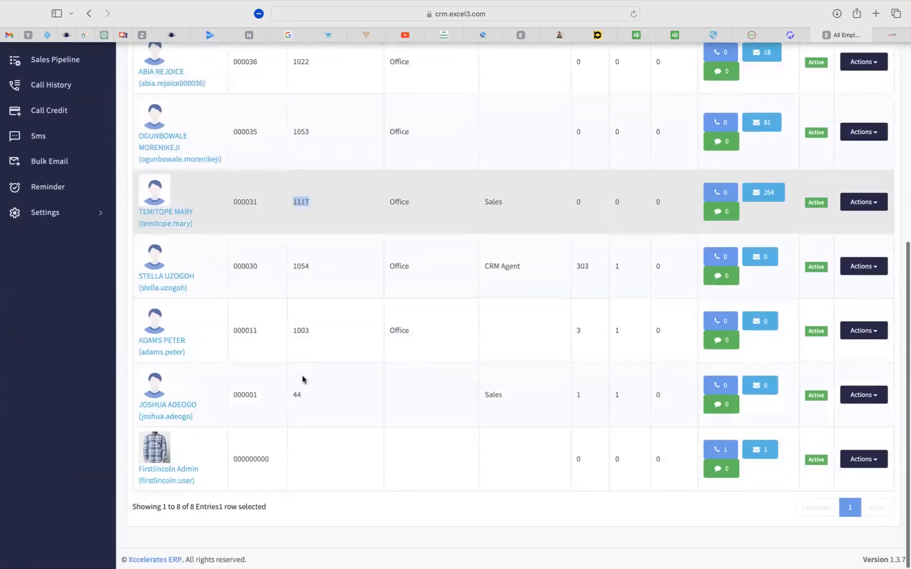
pyautogui.scroll(2, 301, 406)
pyautogui.scroll(-2, 301, 407)
# Check the last row's staff number, then open Actions for the extension 1117 employee.
pyautogui.moveTo(288, 461); pyautogui.dragTo(221, 448)
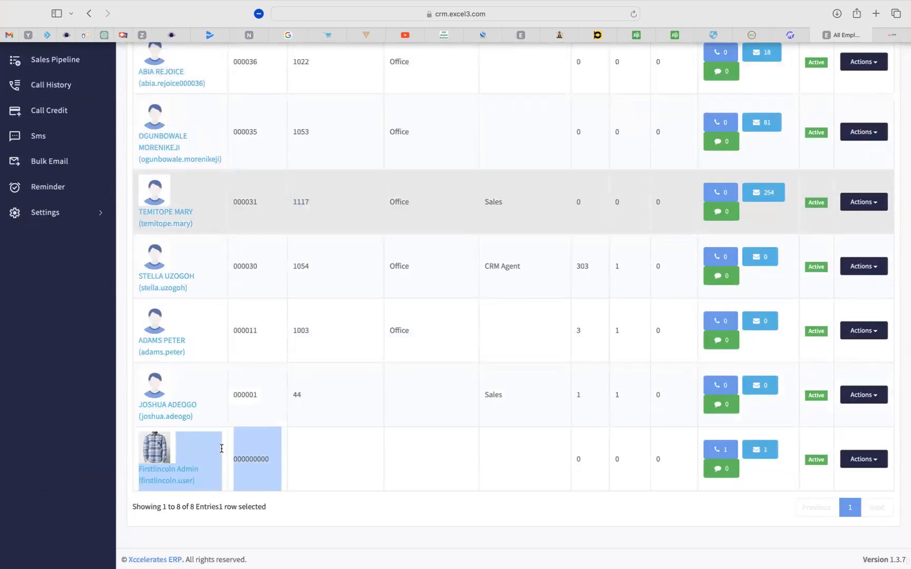
pyautogui.click(321, 462)
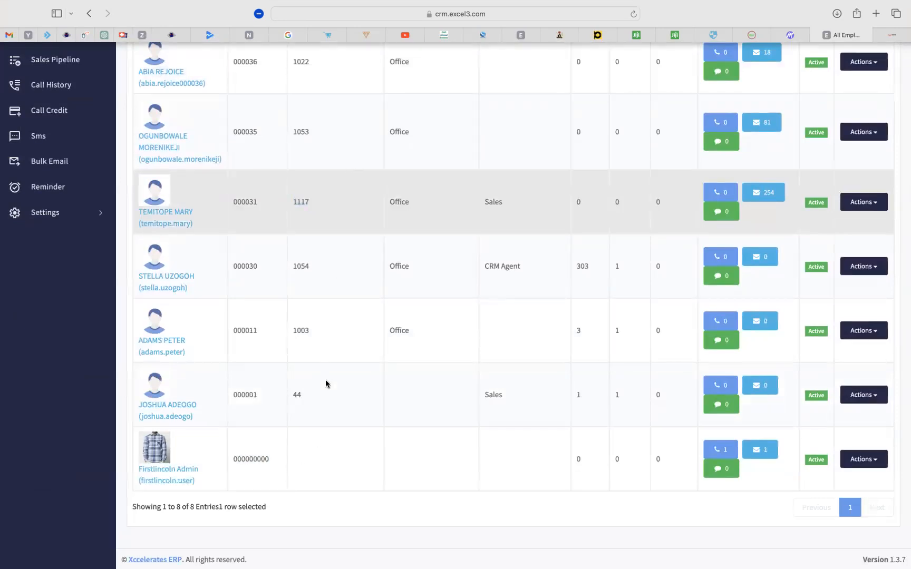
pyautogui.scroll(5, 319, 331)
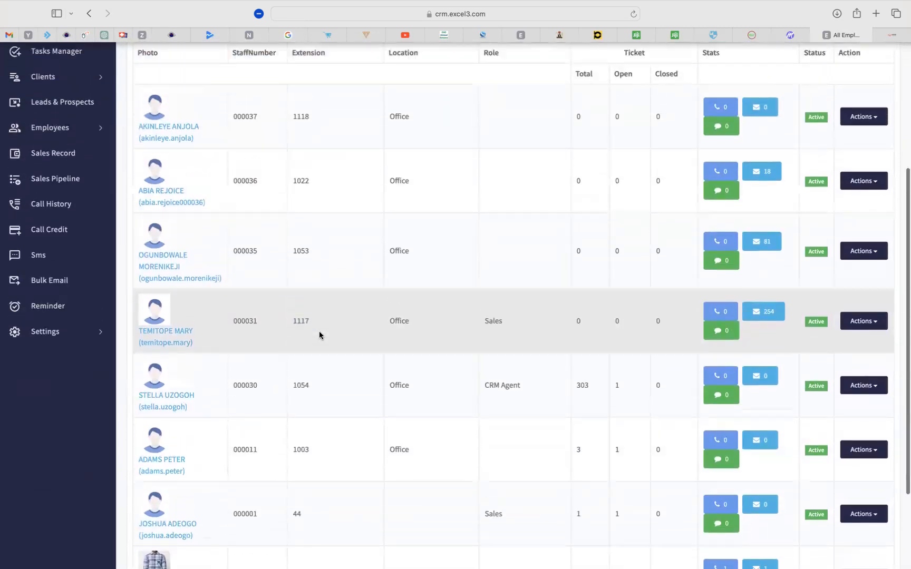
pyautogui.scroll(2, 319, 332)
pyautogui.moveTo(314, 380); pyautogui.dragTo(287, 377)
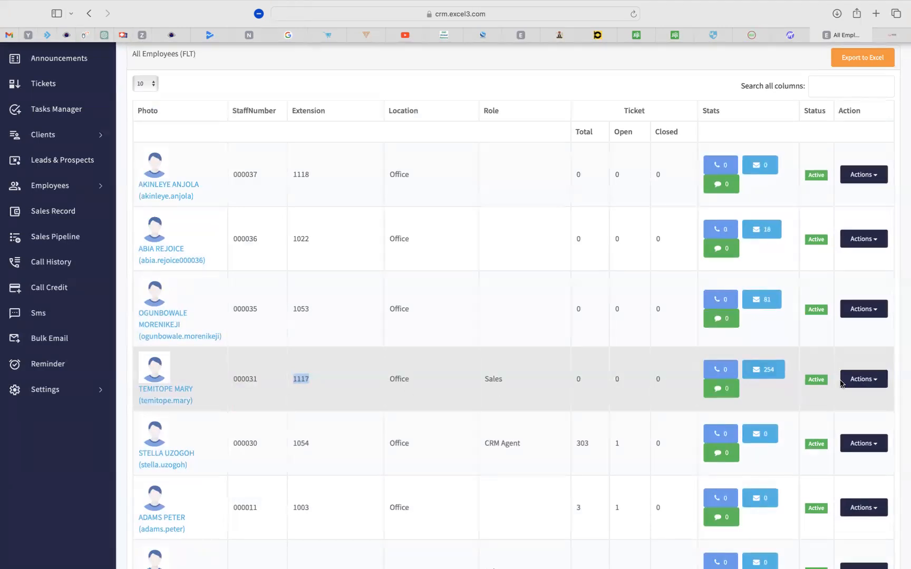
pyautogui.click(874, 379)
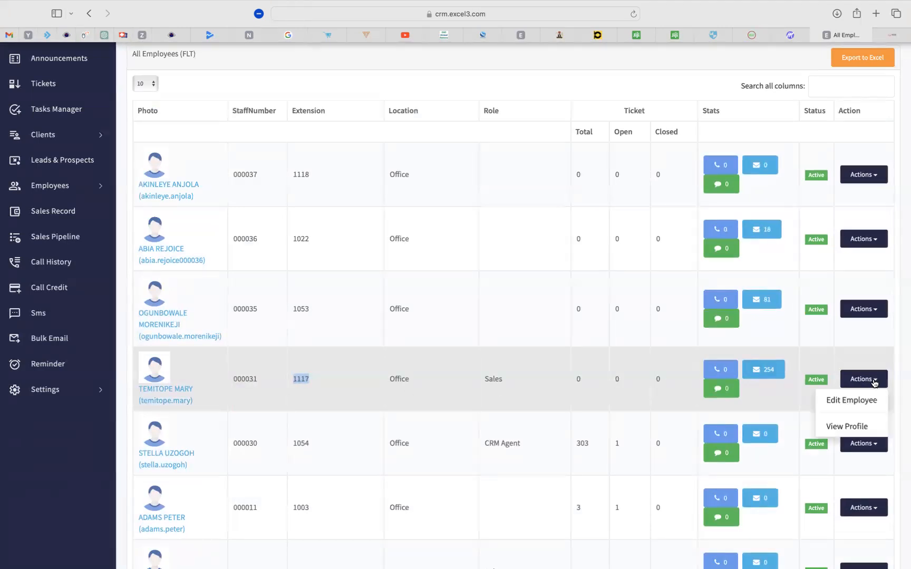
# Open Edit Employee for the Sales employee, keeping the extension at 1117.
pyautogui.click(849, 401)
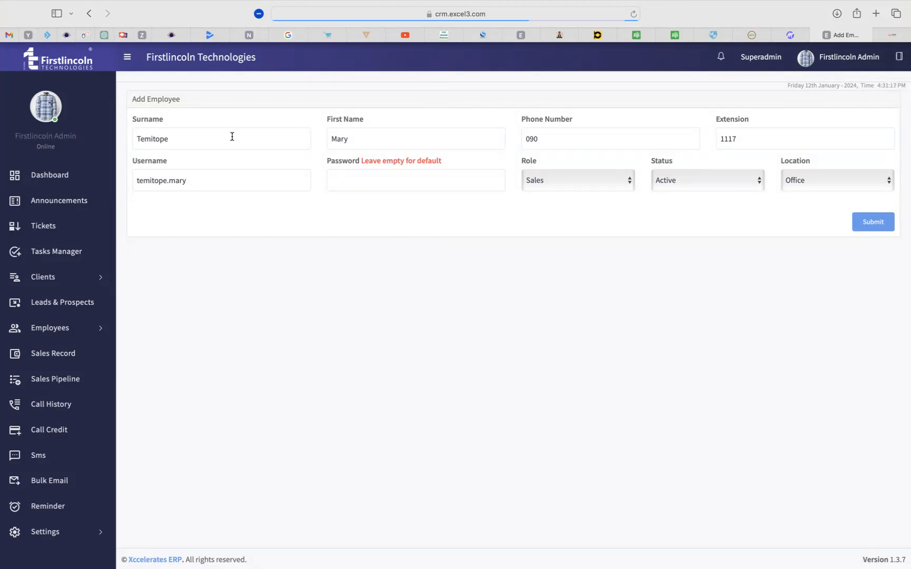
pyautogui.click(424, 133)
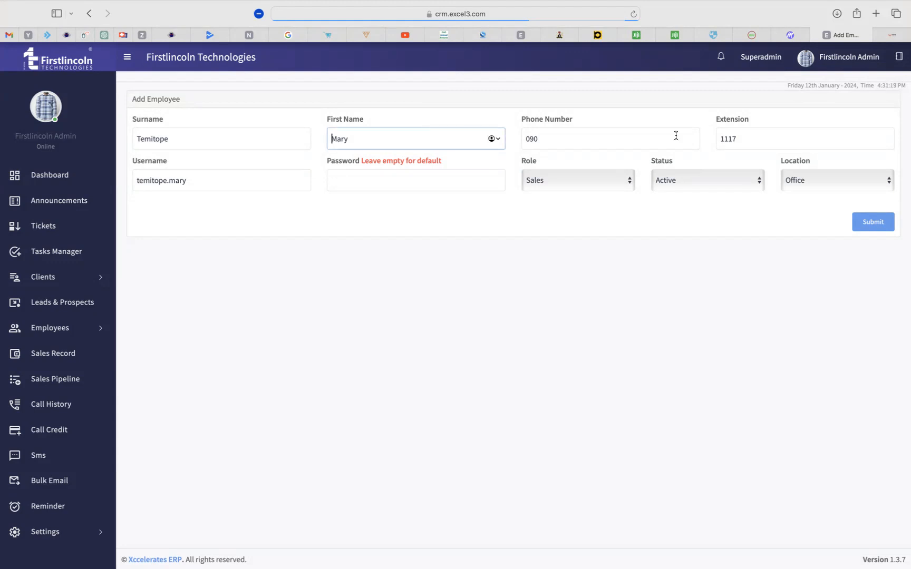
pyautogui.click(757, 139)
pyautogui.press('BackSpace')
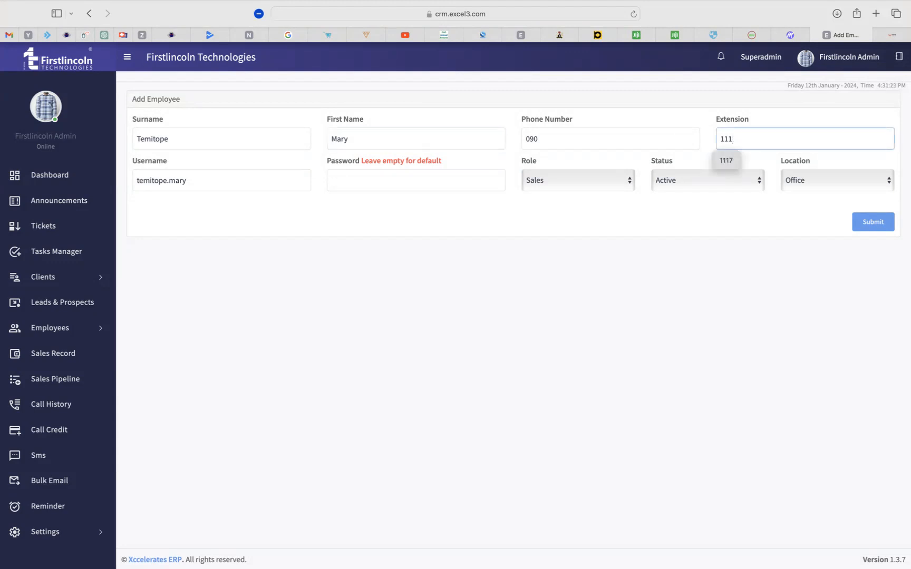
pyautogui.click(685, 310)
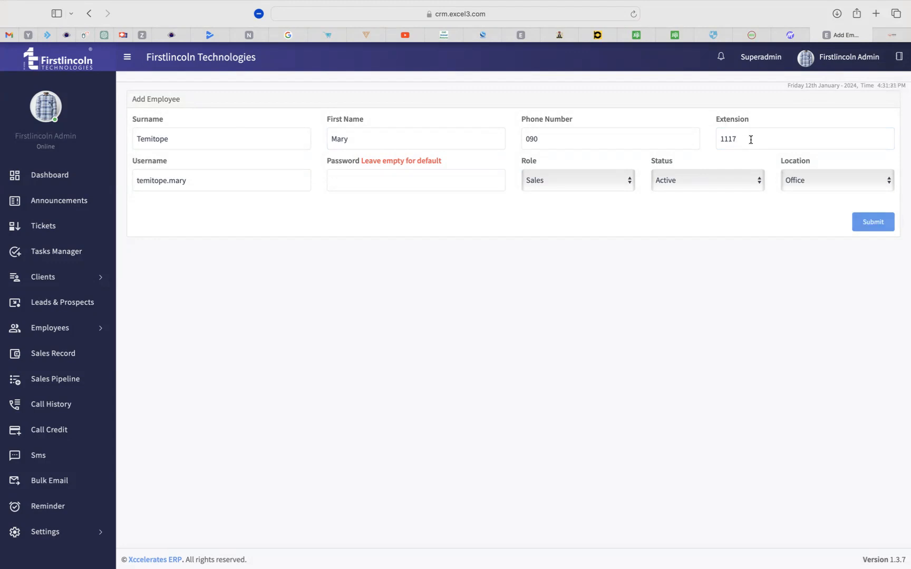
pyautogui.doubleClick(726, 139)
pyautogui.click(635, 293)
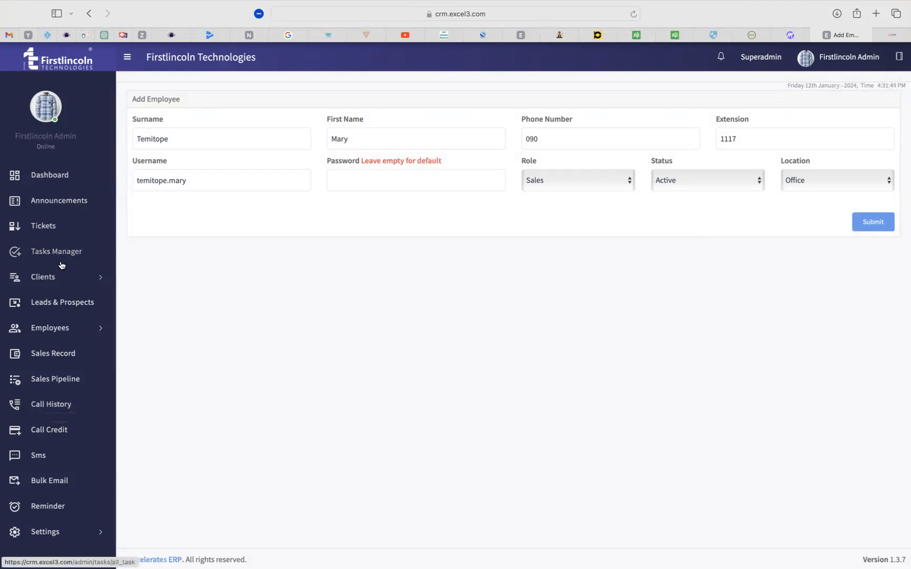
# Open Call History and review per-extension call counts and durations in Call Summary by Extension.
pyautogui.click(47, 405)
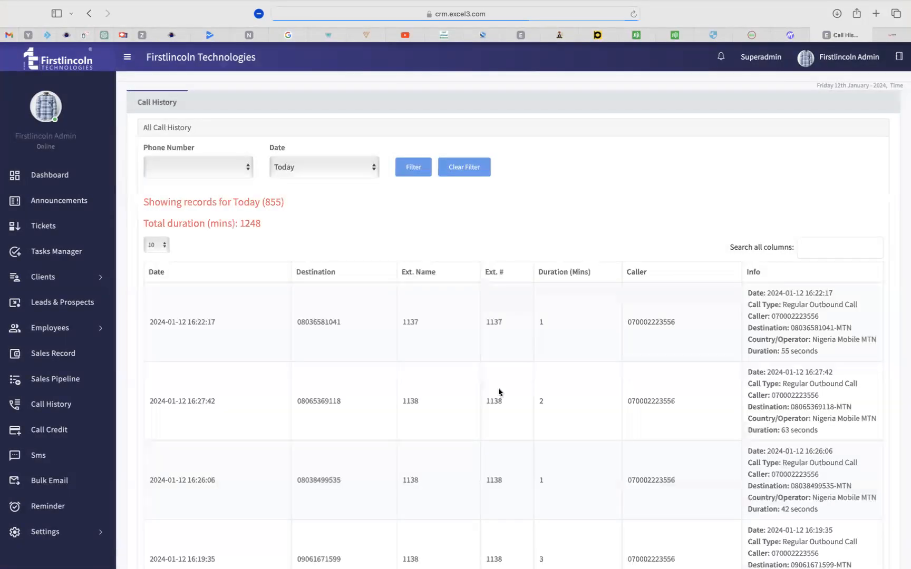
pyautogui.scroll(-3, 497, 401)
pyautogui.scroll(-10, 497, 402)
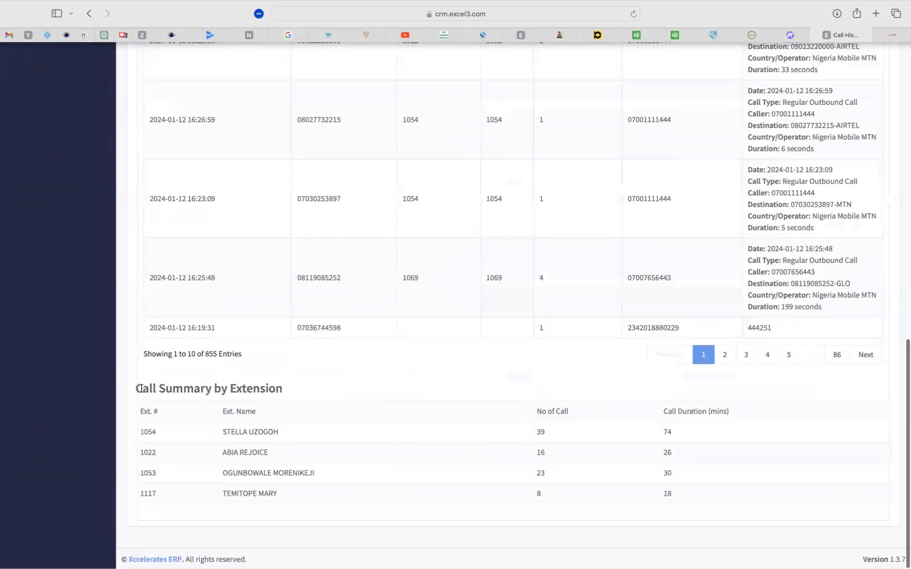
pyautogui.moveTo(137, 389); pyautogui.dragTo(286, 389)
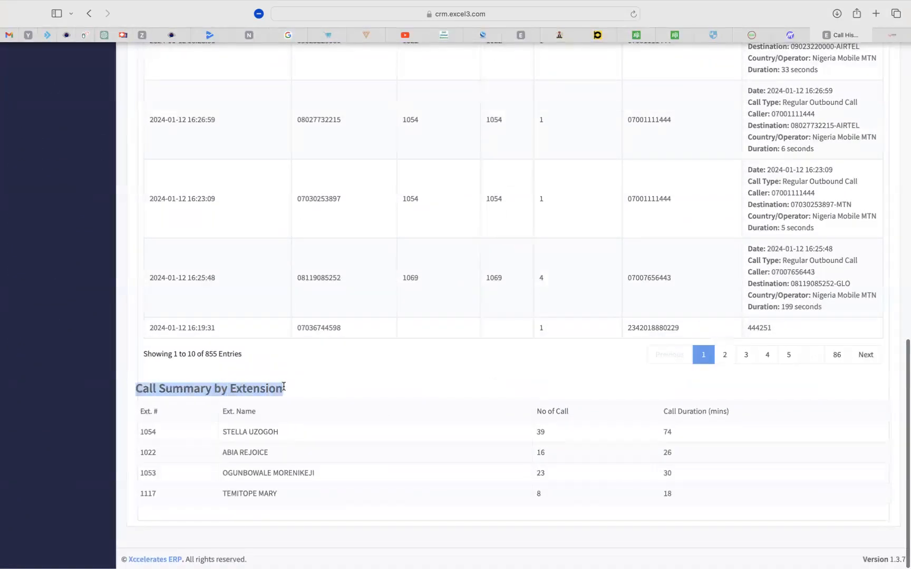
pyautogui.moveTo(230, 443); pyautogui.dragTo(268, 498)
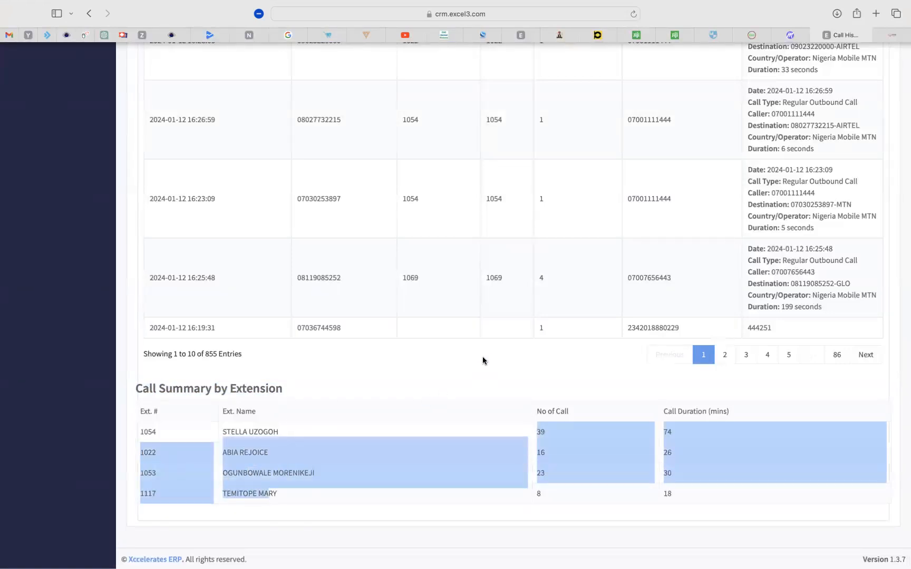
pyautogui.click(494, 365)
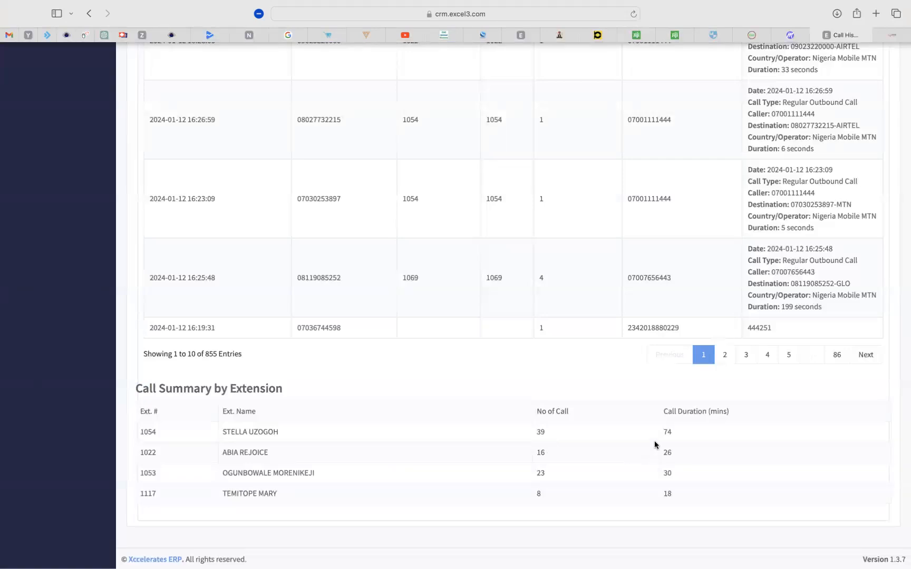
pyautogui.moveTo(662, 433); pyautogui.dragTo(675, 494)
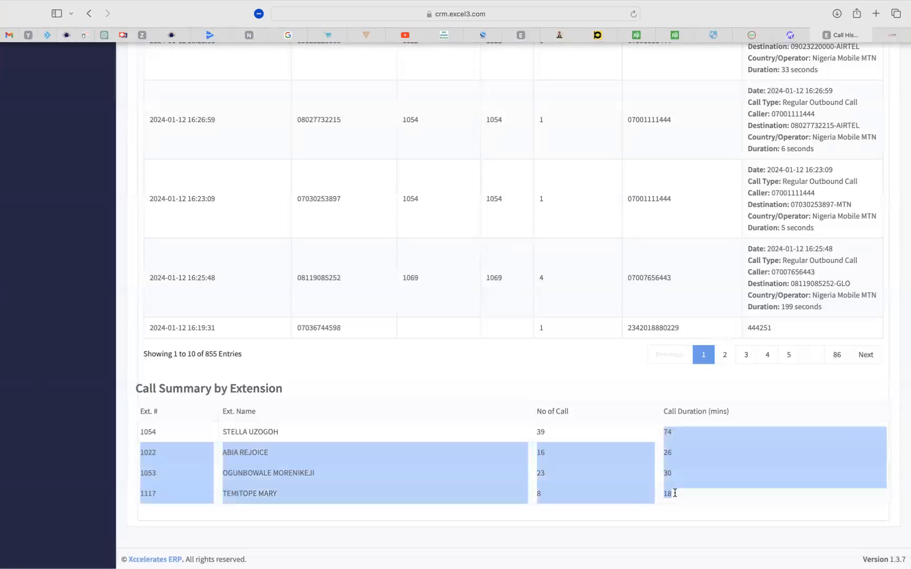
pyautogui.click(539, 383)
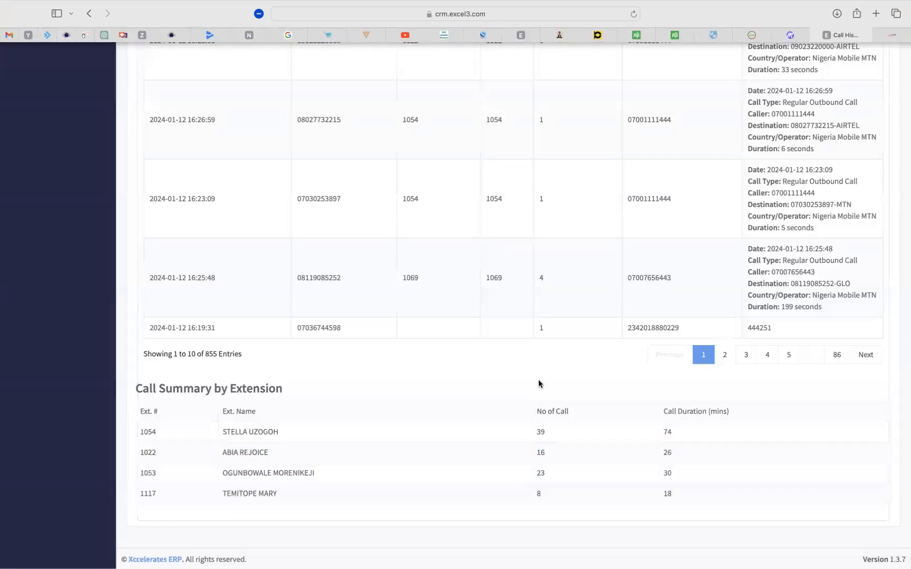
pyautogui.scroll(13, 260, 465)
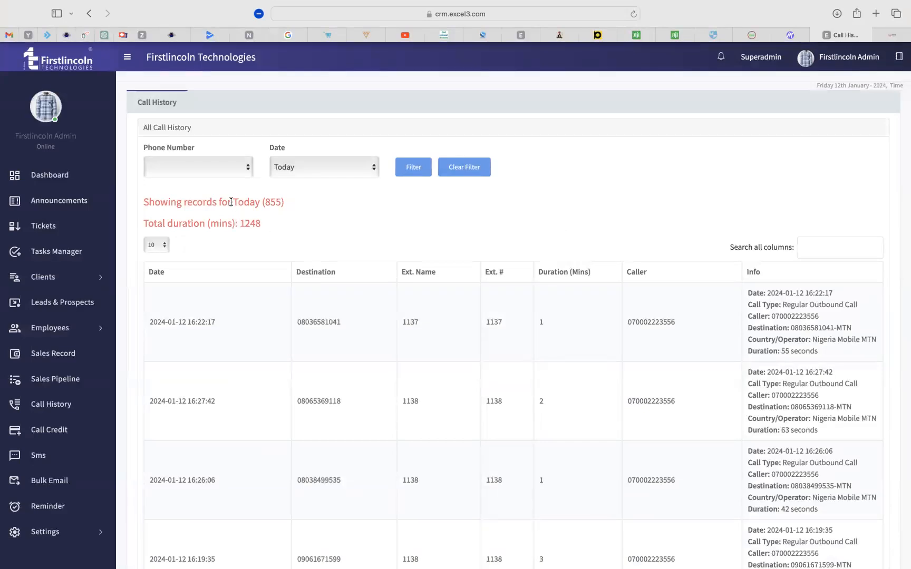
# Filter the call history to This week, giving 3945 records totalling 5965 minutes.
pyautogui.moveTo(231, 202); pyautogui.dragTo(285, 203)
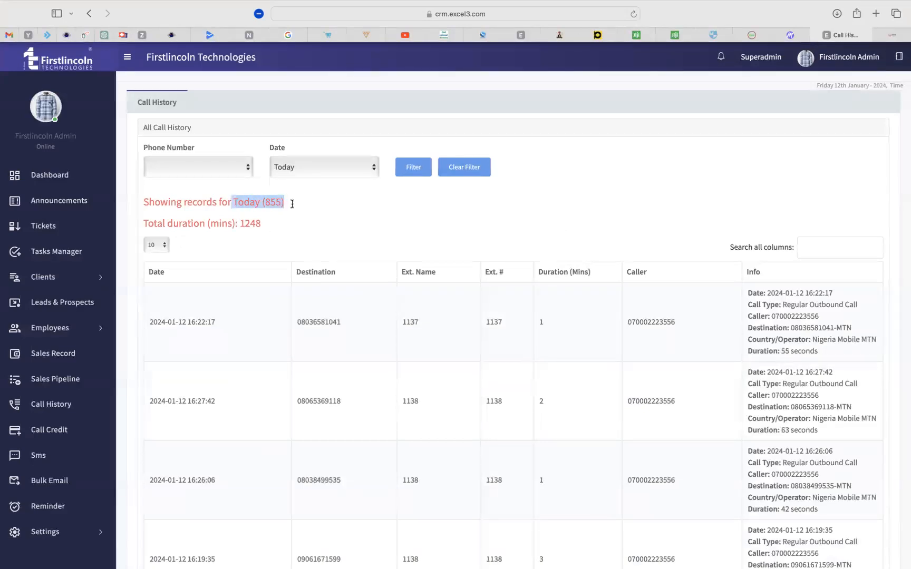
pyautogui.click(319, 203)
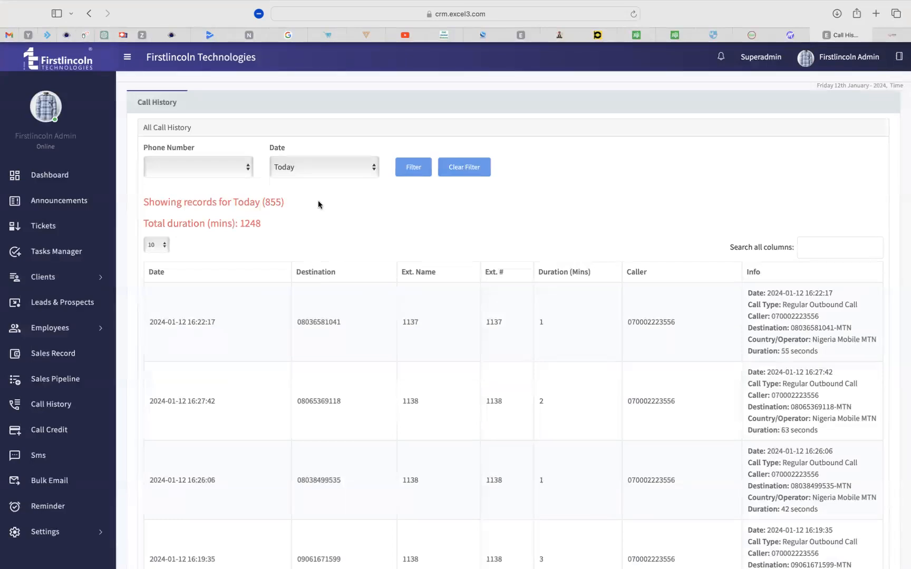
pyautogui.click(313, 168)
pyautogui.click(302, 176)
pyautogui.click(235, 167)
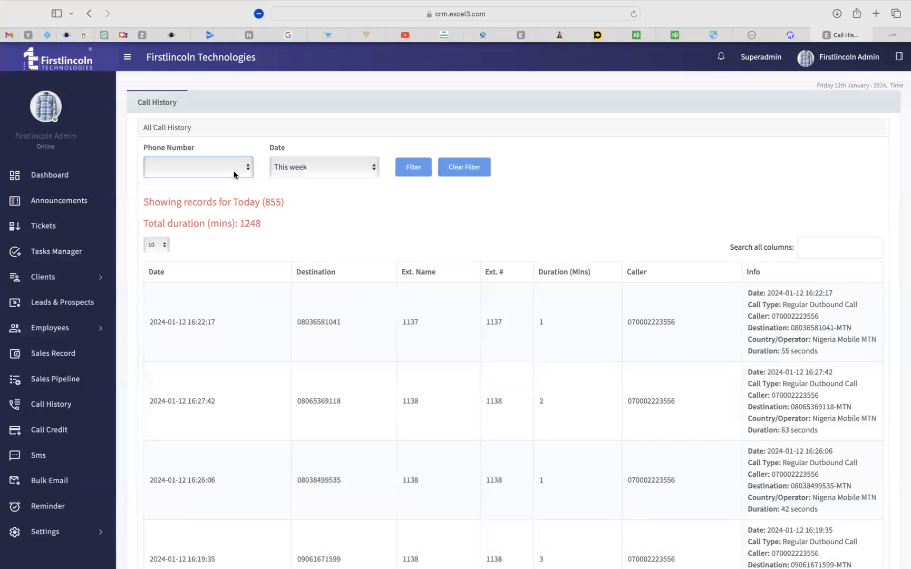
pyautogui.click(415, 169)
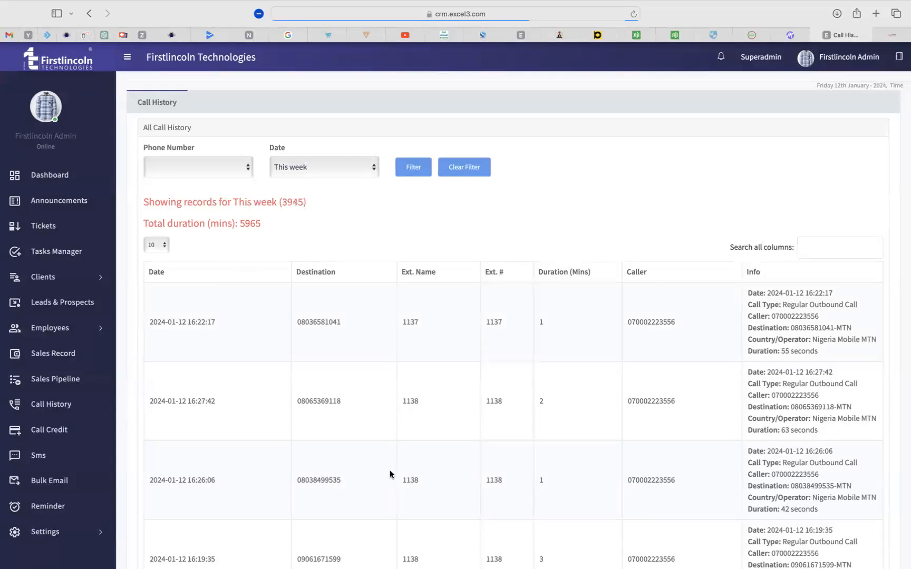
# Review this week's Call Summary by Extension, marking extension 1053.
pyautogui.scroll(-15, 390, 474)
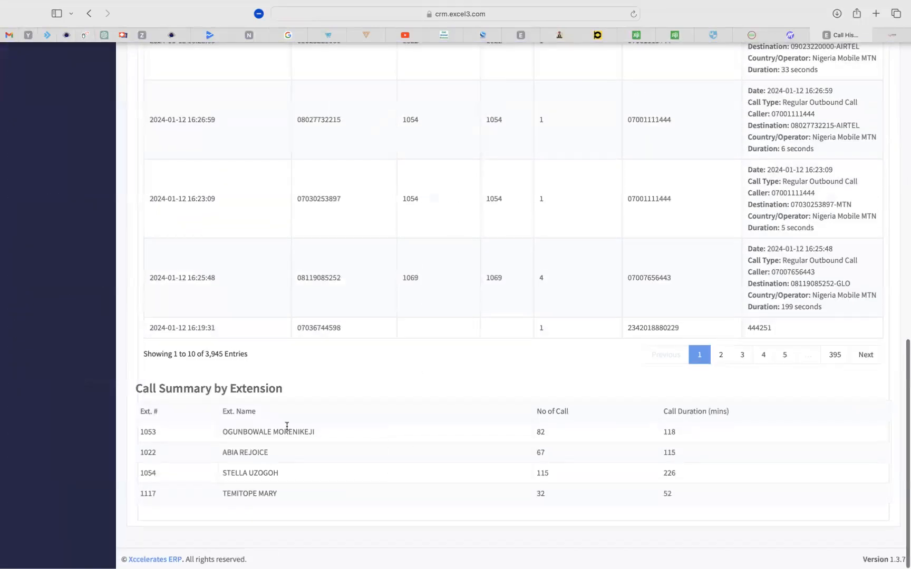
pyautogui.scroll(15, 276, 463)
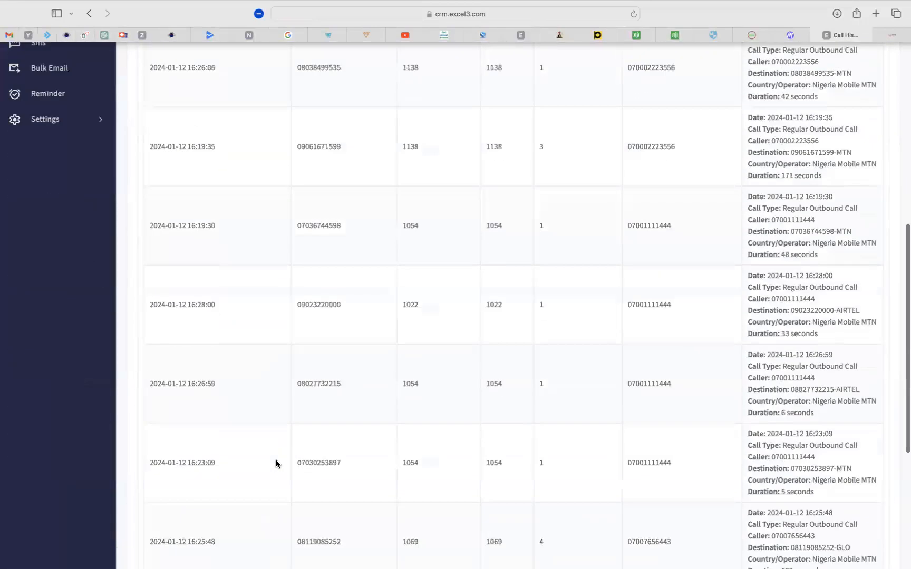
pyautogui.scroll(-15, 276, 464)
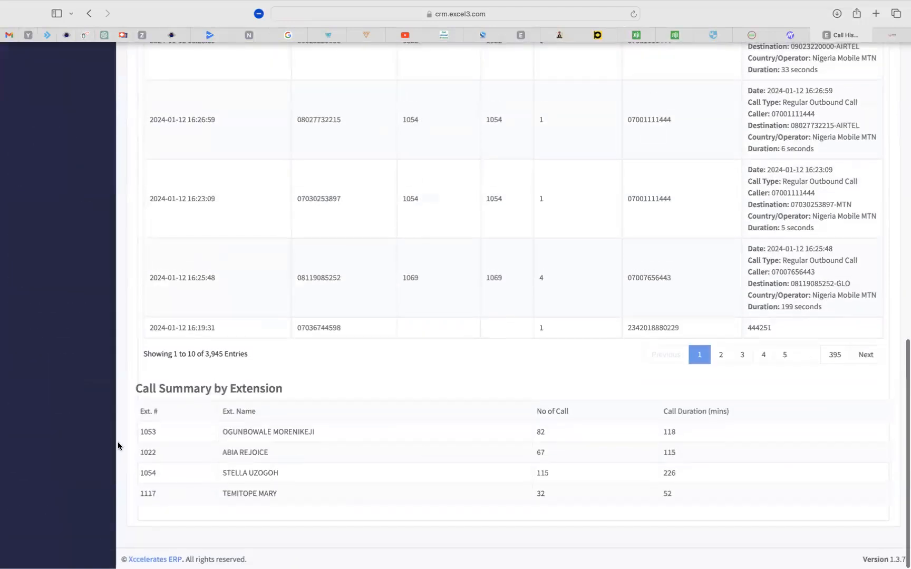
pyautogui.doubleClick(148, 431)
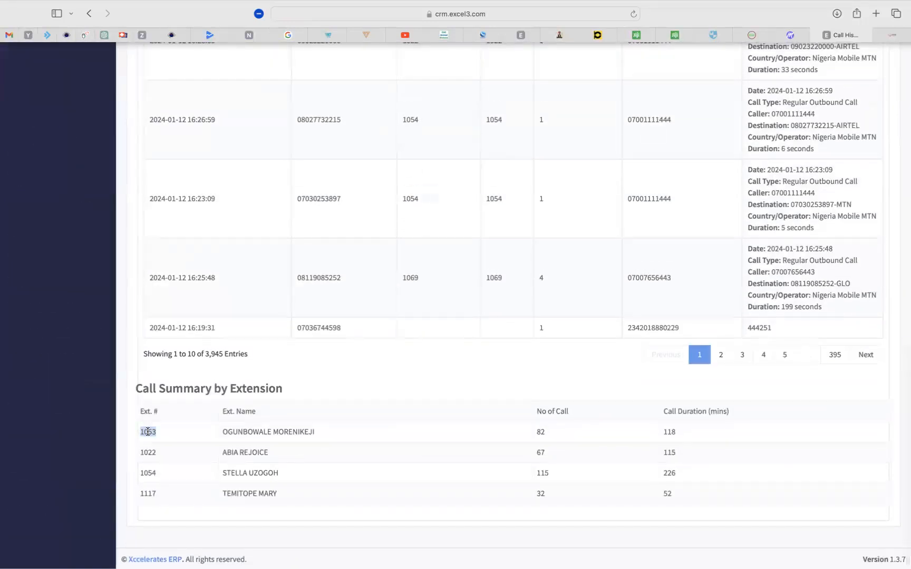
pyautogui.click(384, 377)
pyautogui.scroll(15, 263, 458)
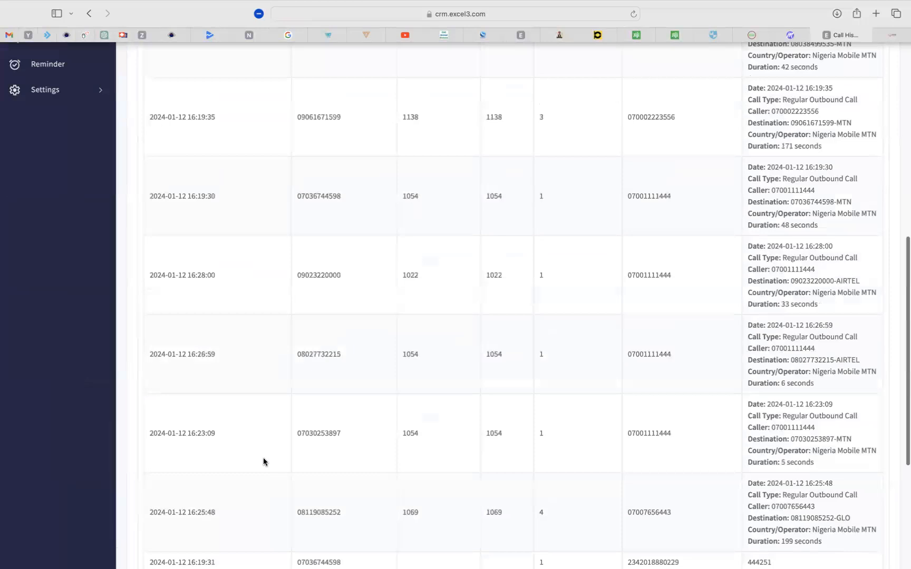
# Confirm the This week range, recheck the per-extension summary rows, and open Tickets.
pyautogui.click(336, 174)
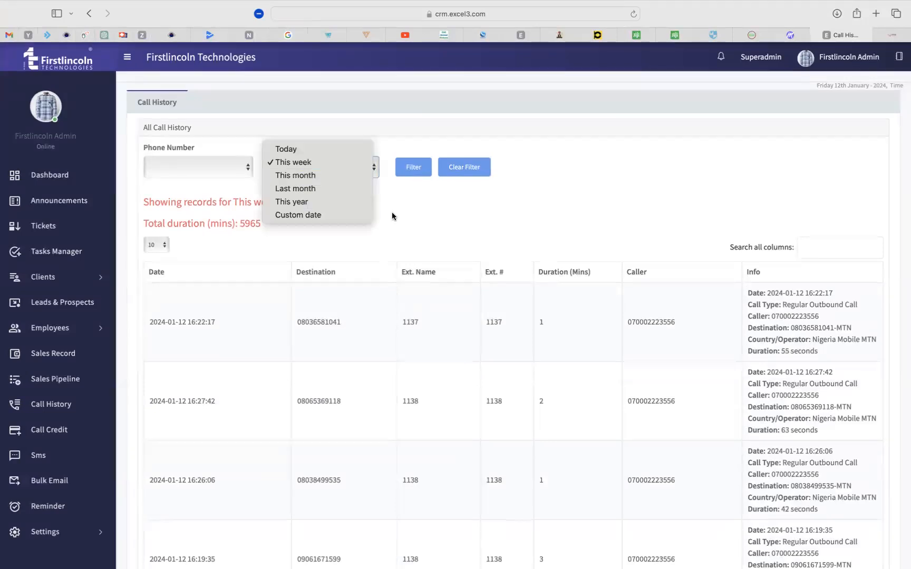
pyautogui.click(570, 231)
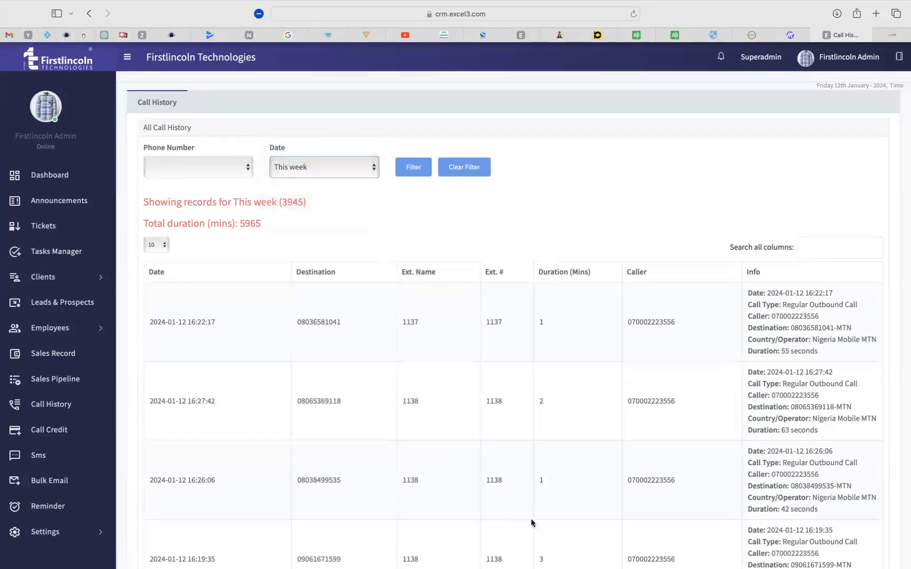
pyautogui.scroll(-15, 531, 518)
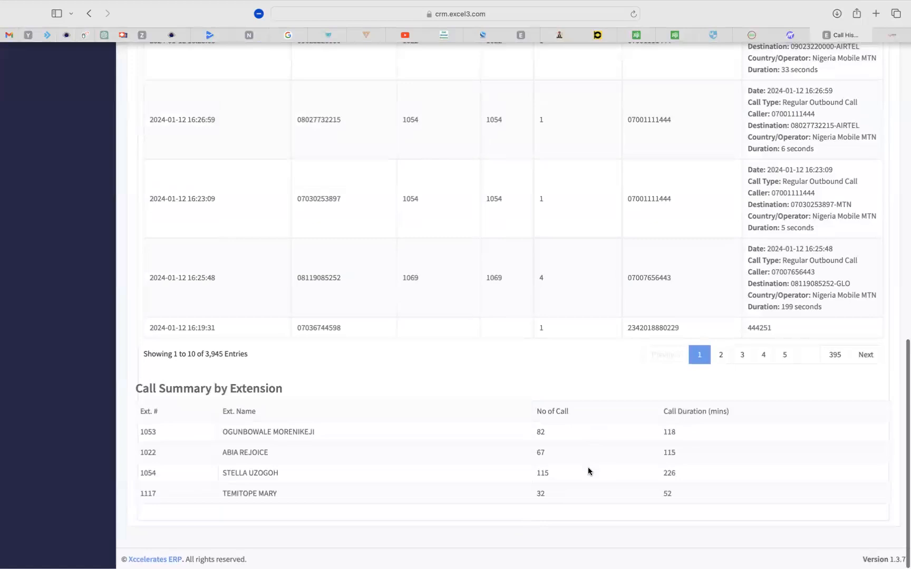
pyautogui.scroll(15, 588, 470)
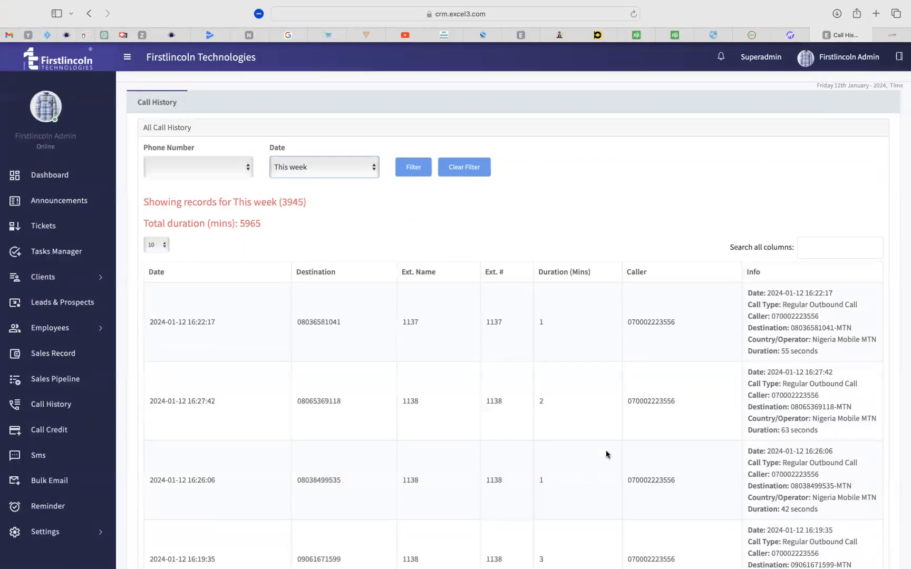
pyautogui.scroll(-5, 605, 451)
pyautogui.scroll(3, 605, 451)
pyautogui.scroll(-10, 606, 451)
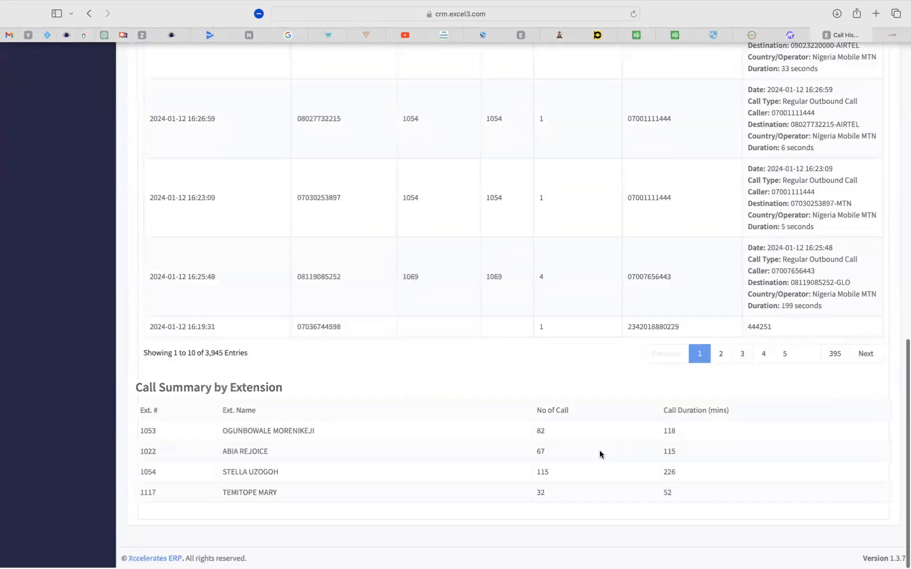
pyautogui.moveTo(228, 431); pyautogui.dragTo(262, 502)
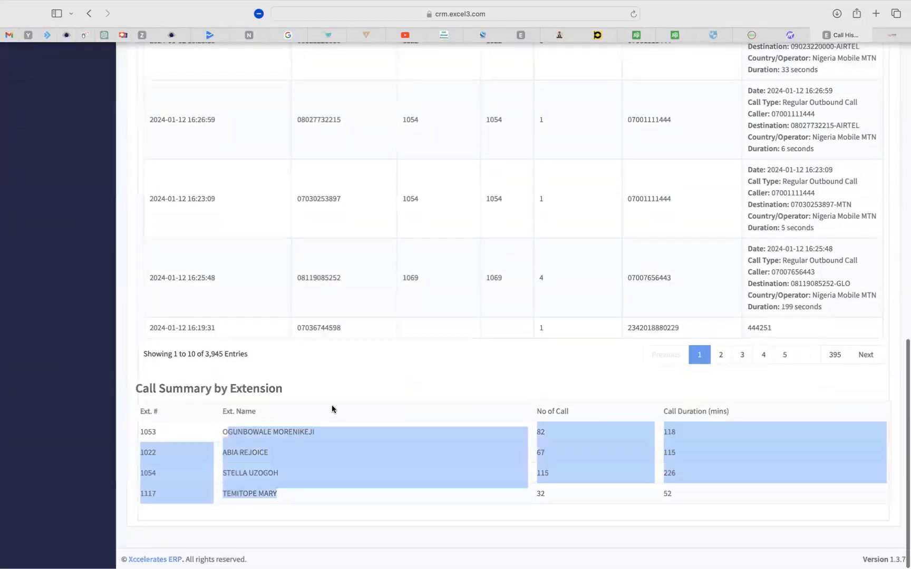
pyautogui.click(387, 369)
pyautogui.scroll(12, 387, 369)
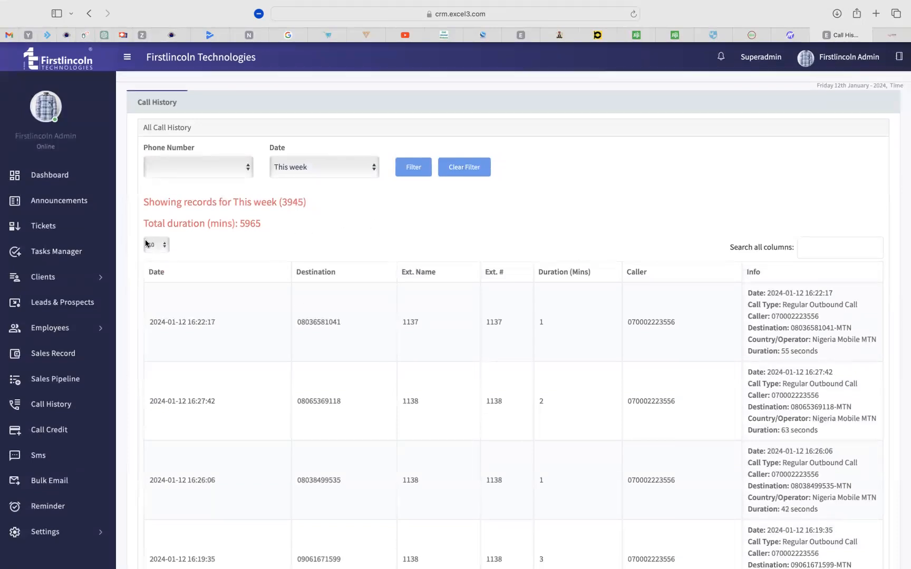
pyautogui.click(42, 228)
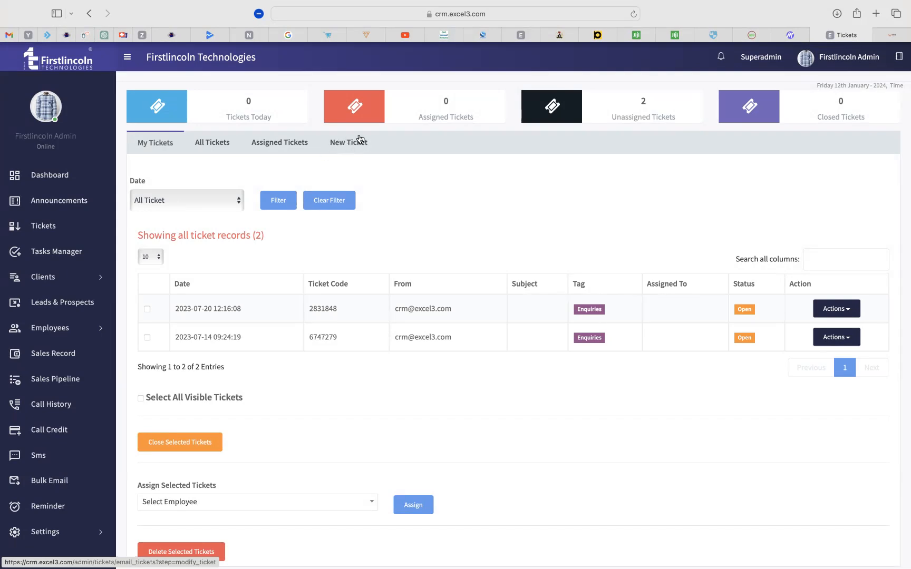
# Point out the New Ticket option above the two unassigned Enquiries tickets.
pyautogui.moveTo(385, 141); pyautogui.dragTo(331, 143)
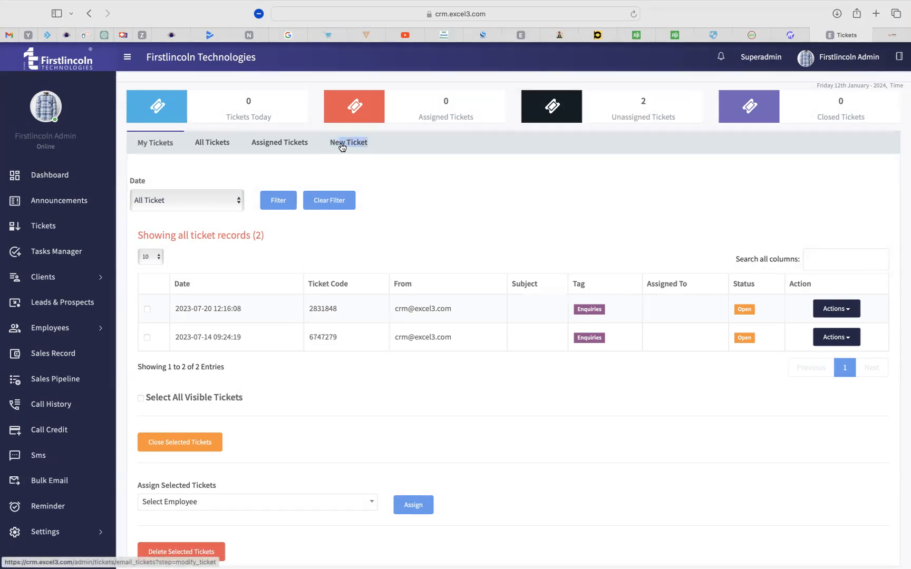
pyautogui.click(406, 147)
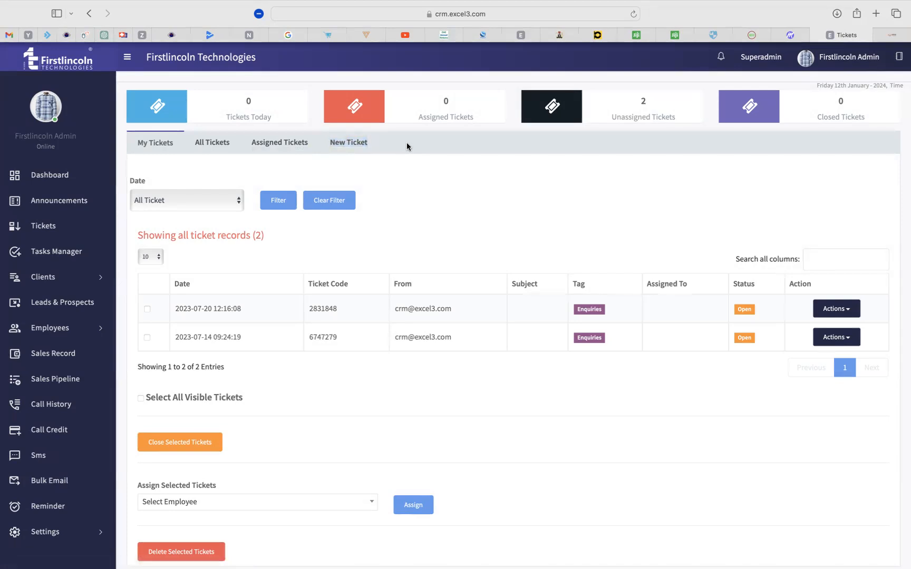
# Start a new ticket and enter the customer's e-mail address as the recipient.
pyautogui.click(344, 144)
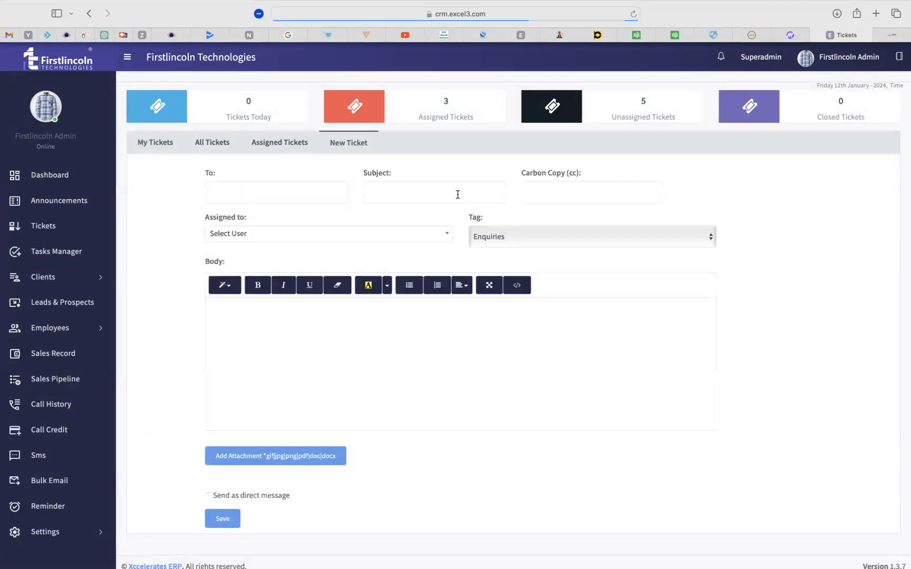
pyautogui.click(273, 195)
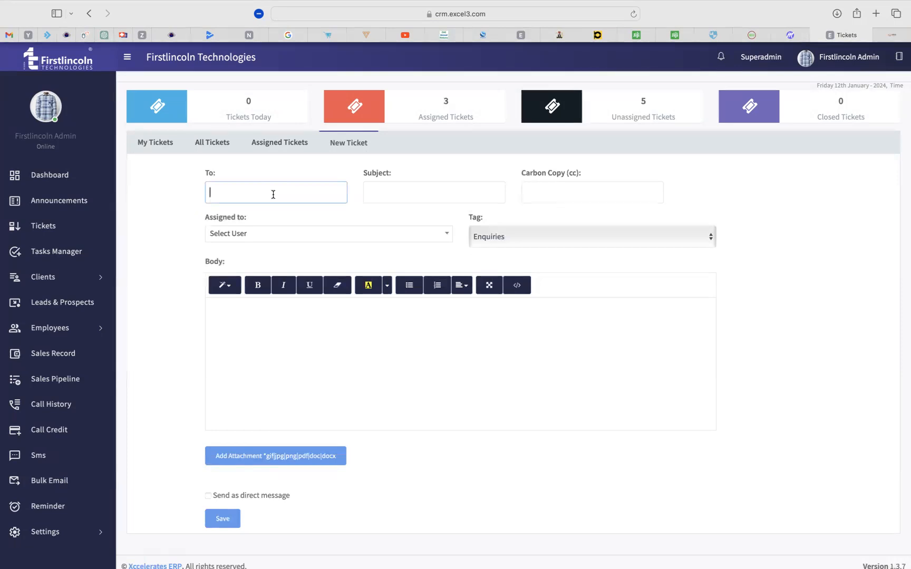
# Enter the ticket subject 'More info on the Service Plan'.
pyautogui.click(387, 196)
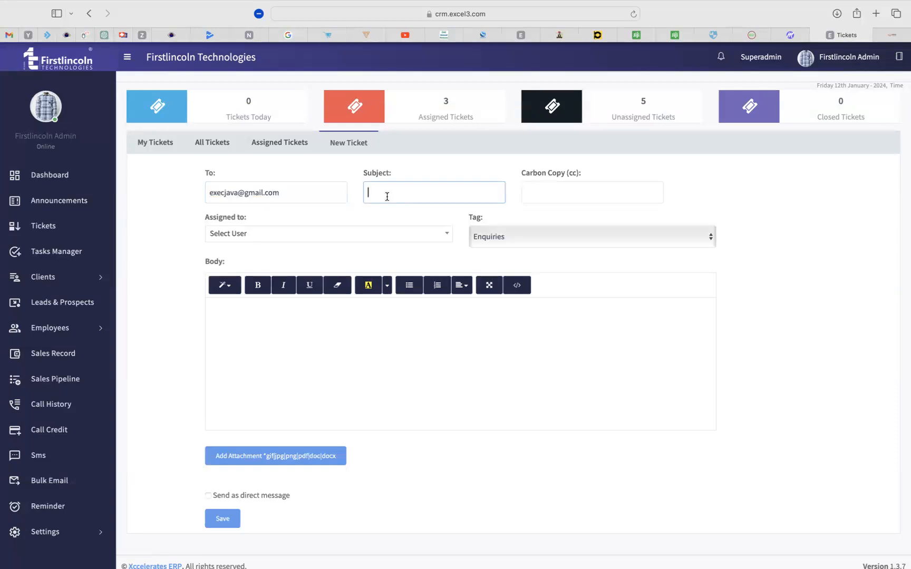
pyautogui.write('More info on the Service Plan')
pyautogui.click(554, 195)
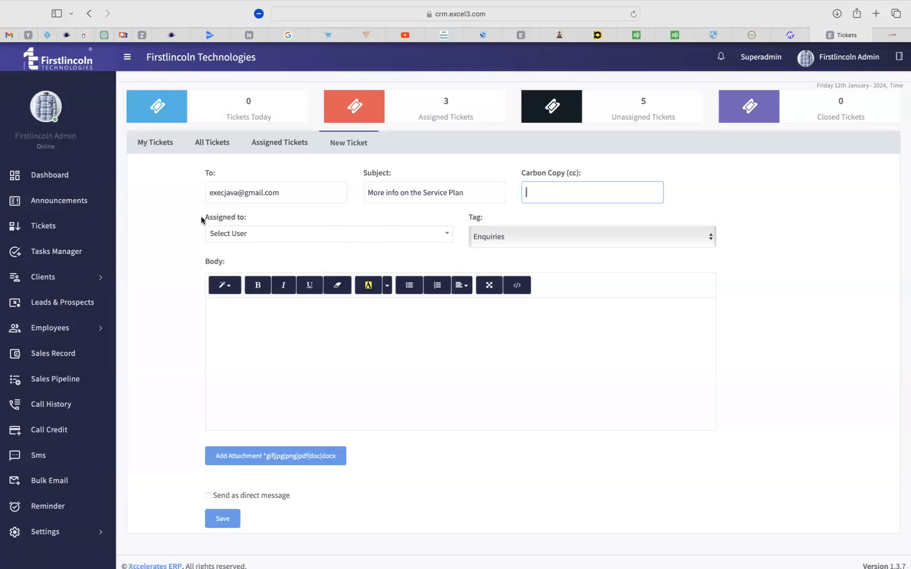
pyautogui.moveTo(205, 216); pyautogui.dragTo(246, 217)
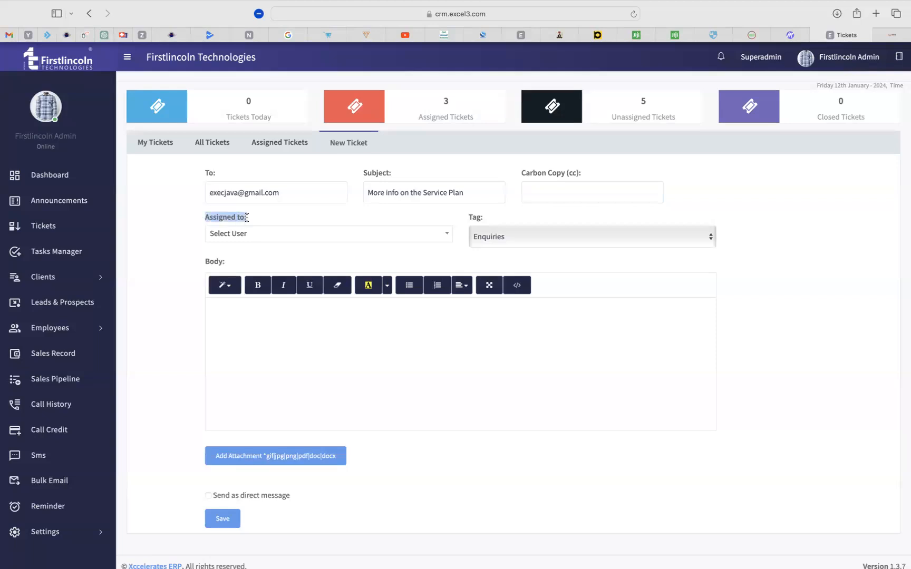
# Assign the ticket to the admin user in Warehouse Personnels, searching by name.
pyautogui.click(192, 223)
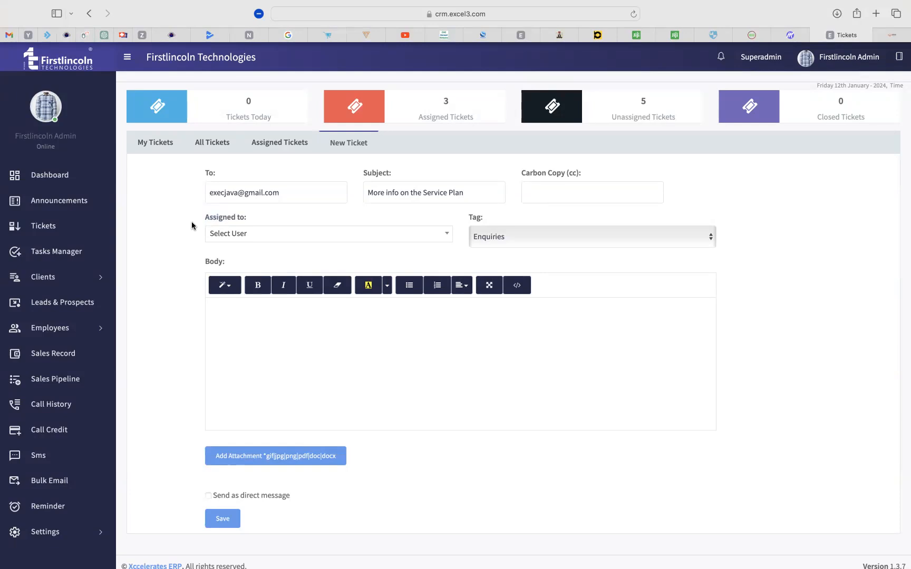
pyautogui.click(290, 241)
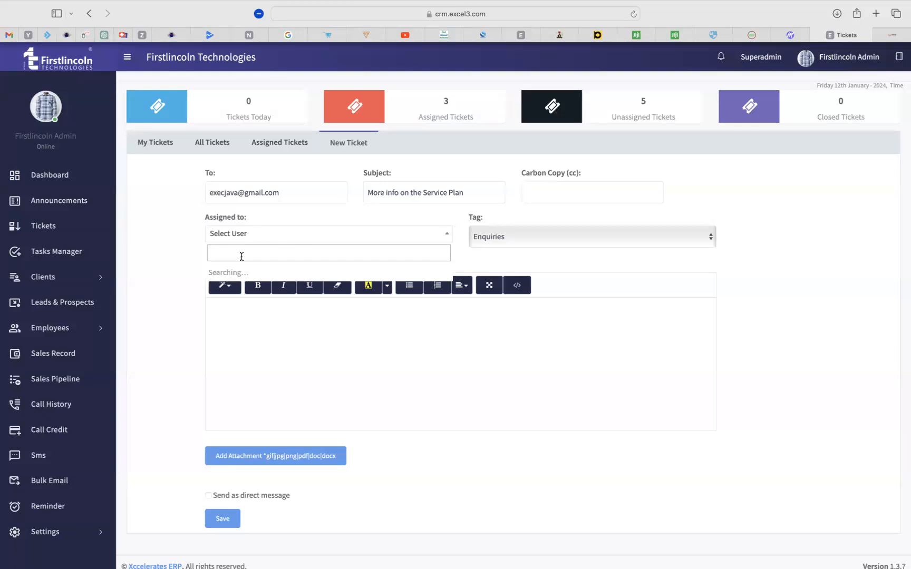
pyautogui.write('first')
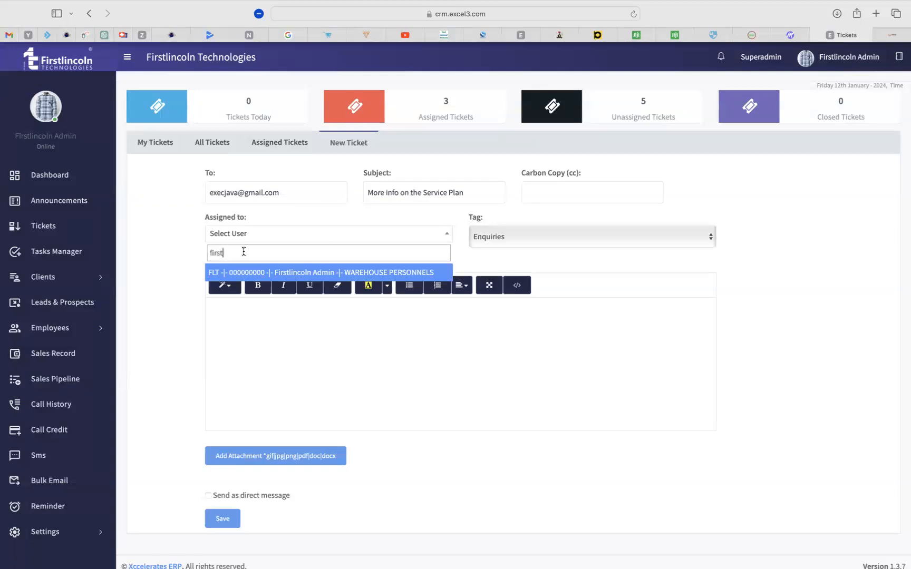
pyautogui.click(341, 271)
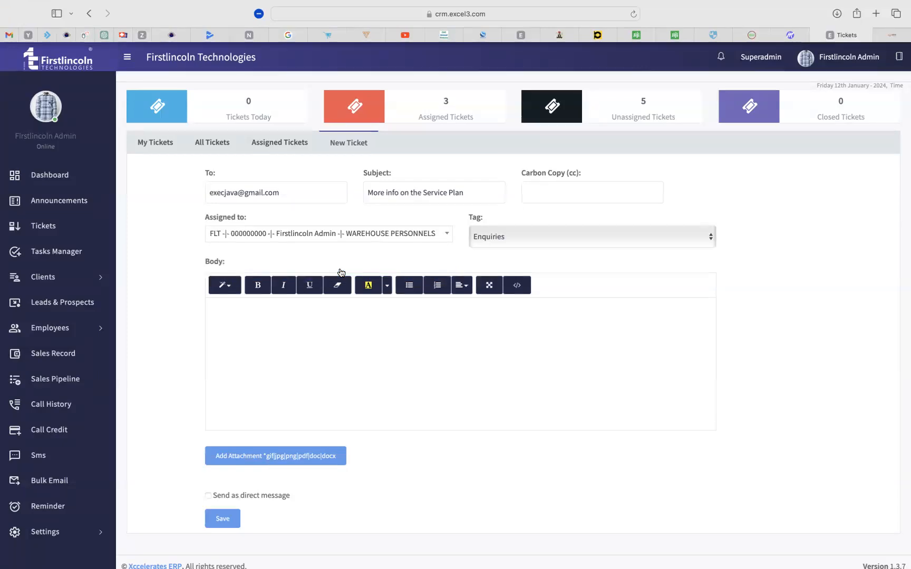
# Keep Enquiries as the ticket tag.
pyautogui.click(520, 235)
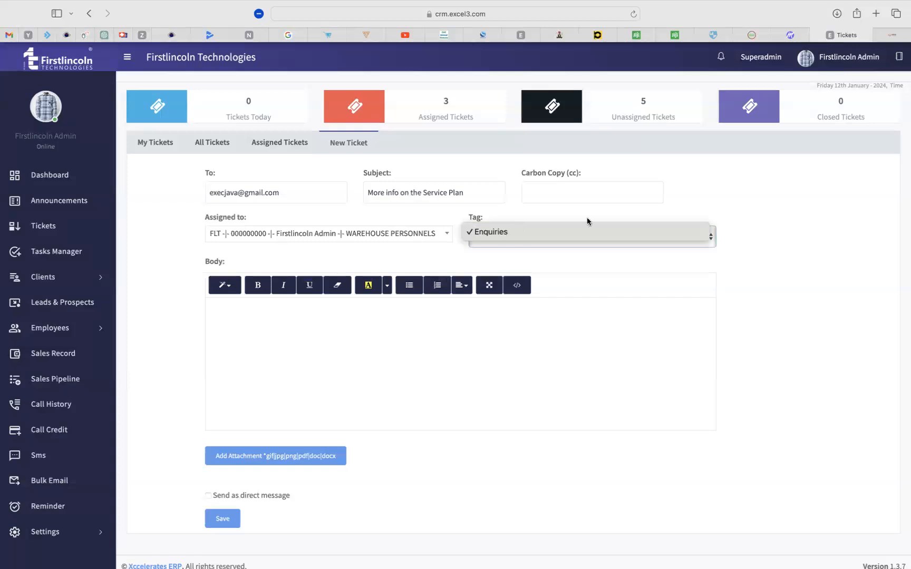
pyautogui.click(499, 218)
pyautogui.moveTo(470, 219); pyautogui.dragTo(493, 217)
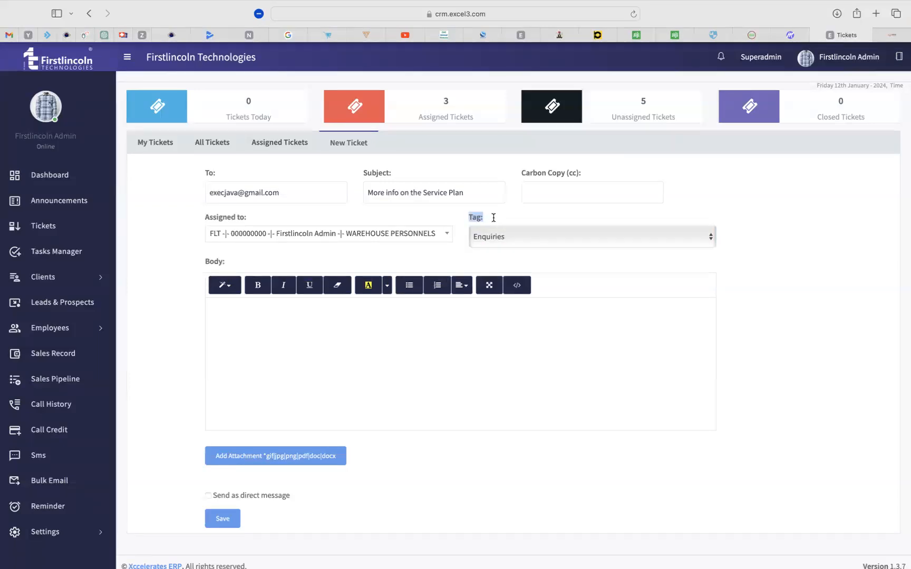
pyautogui.click(503, 219)
pyautogui.click(508, 237)
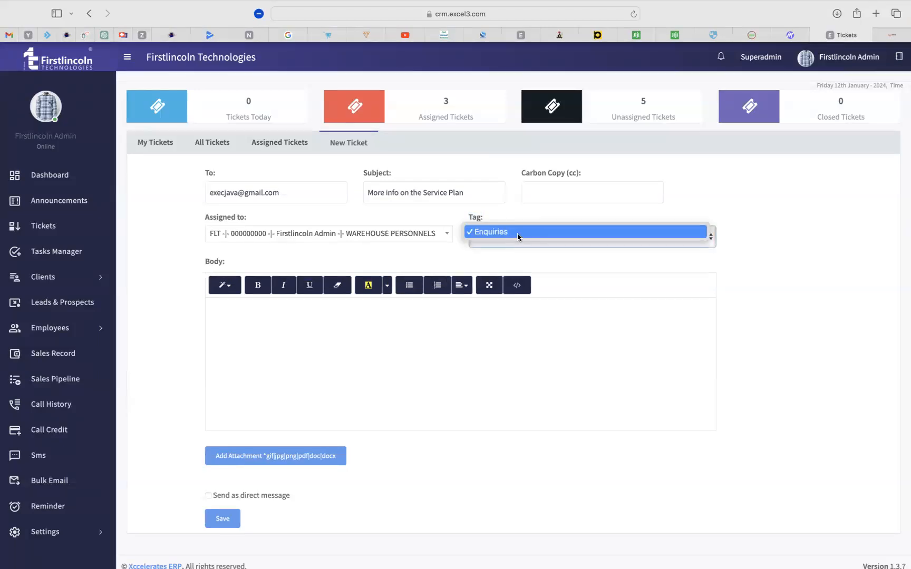
pyautogui.click(518, 235)
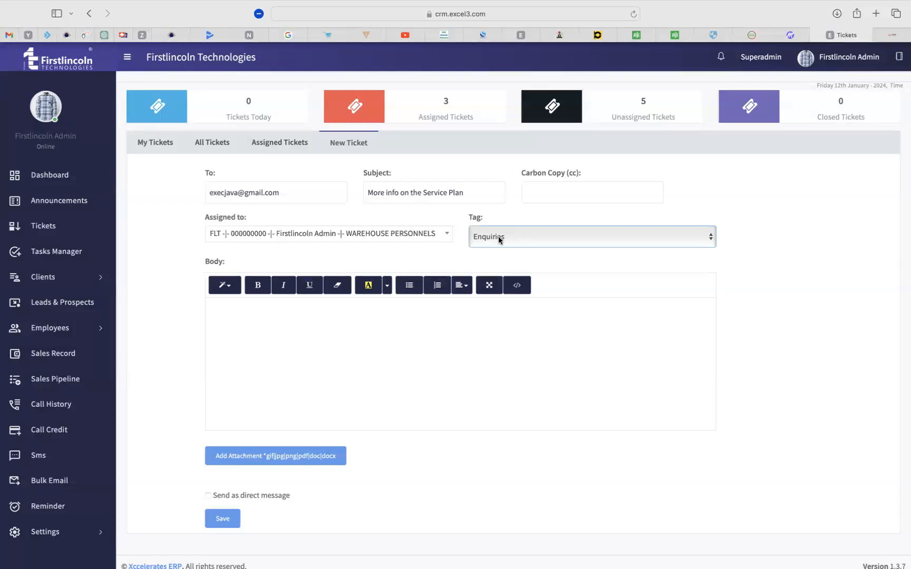
# Write the body 'The customer is requesting for the Service Plan', copying the phrase from the subject.
pyautogui.click(421, 351)
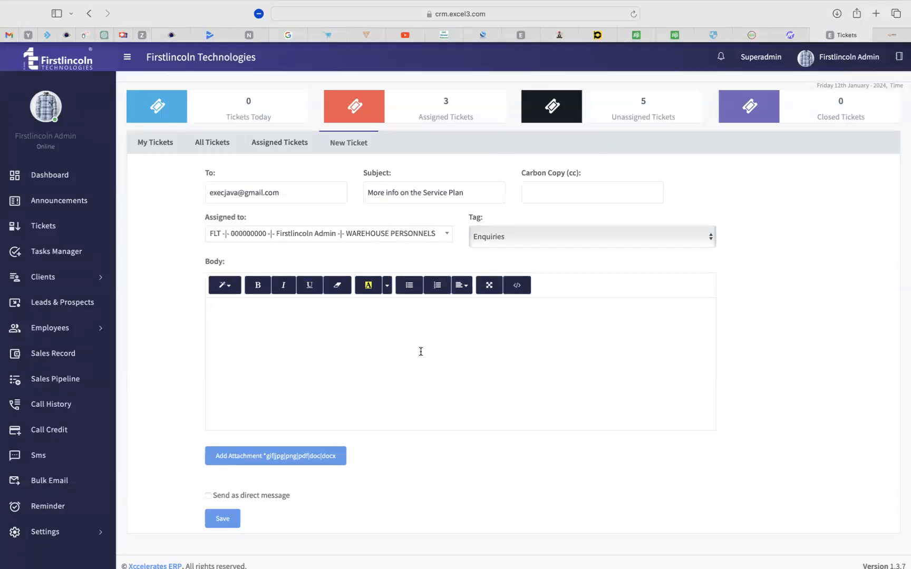
pyautogui.write('The cus')
pyautogui.write('omer is requesting for')
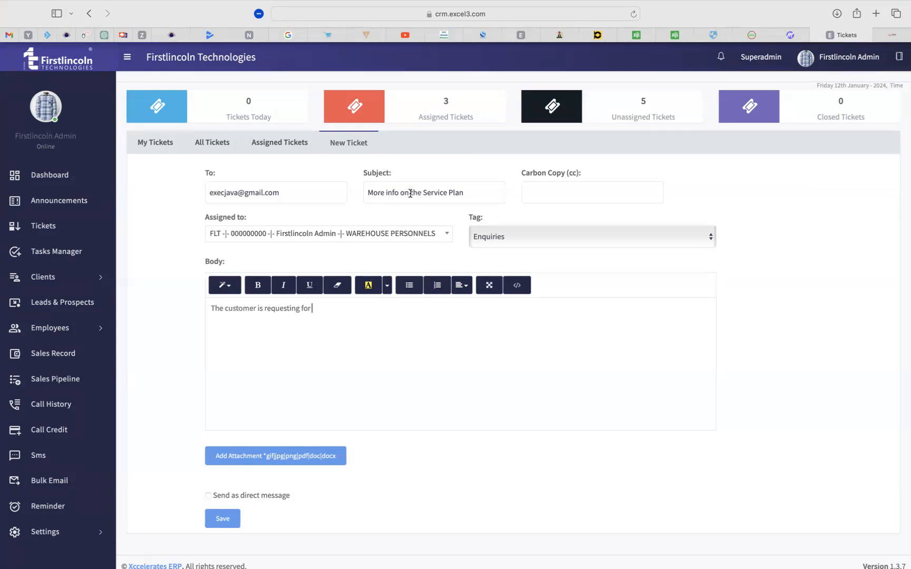
pyautogui.moveTo(411, 192); pyautogui.dragTo(482, 191)
pyautogui.press('super+c')
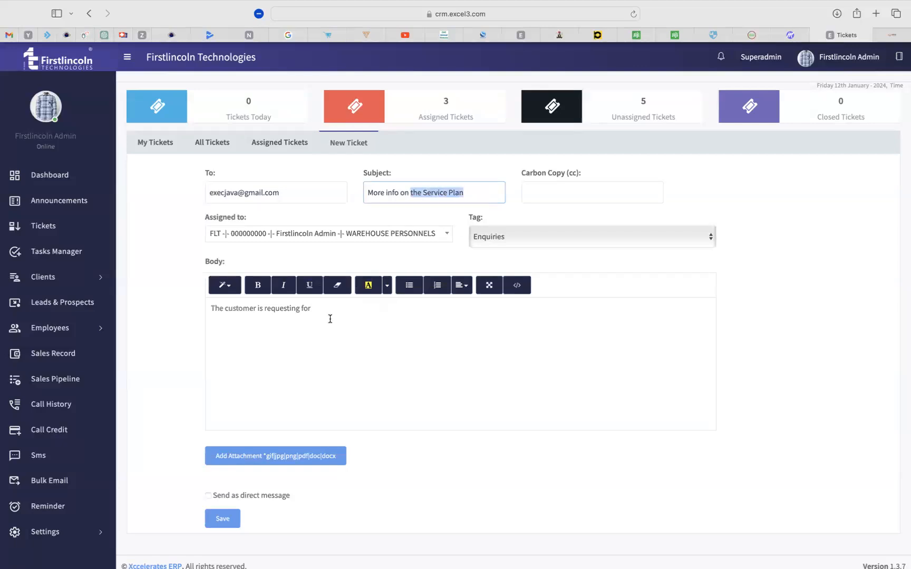
pyautogui.click(337, 313)
pyautogui.press('super+v')
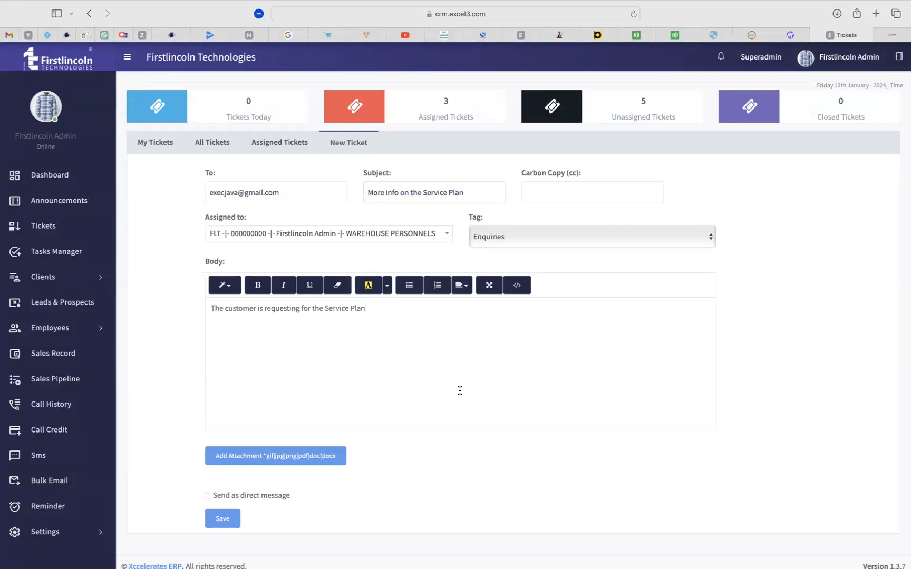
pyautogui.scroll(-1, 792, 456)
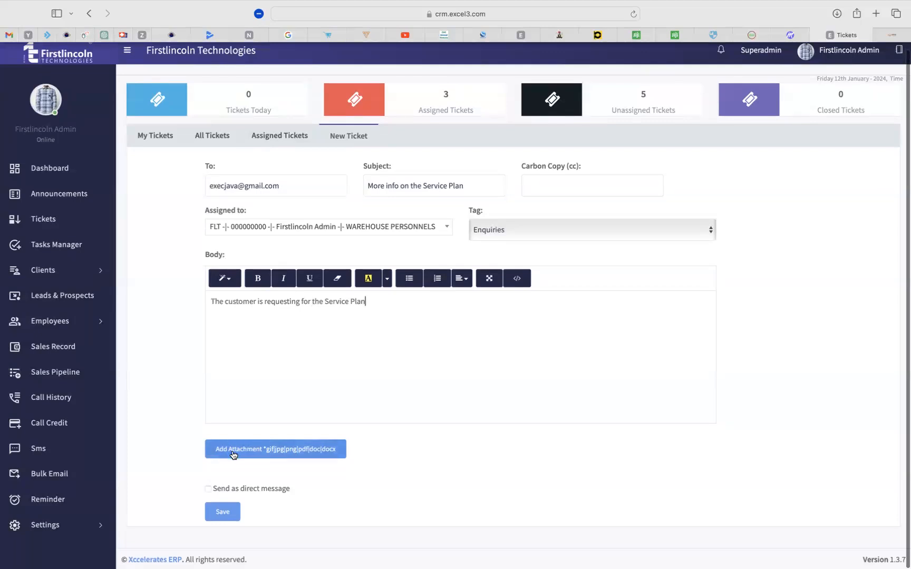
# Save the new Service Plan ticket and return to the My Tickets list.
pyautogui.click(219, 514)
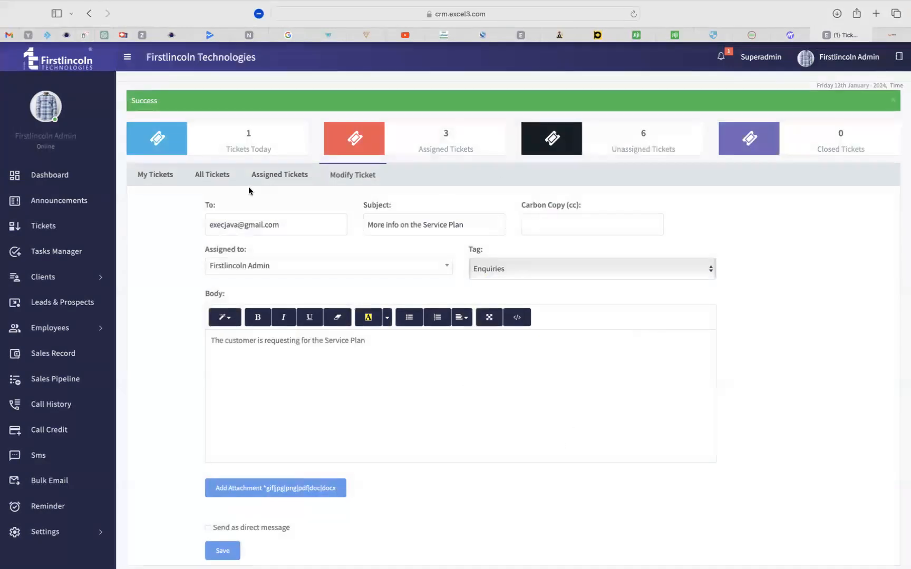
pyautogui.click(147, 178)
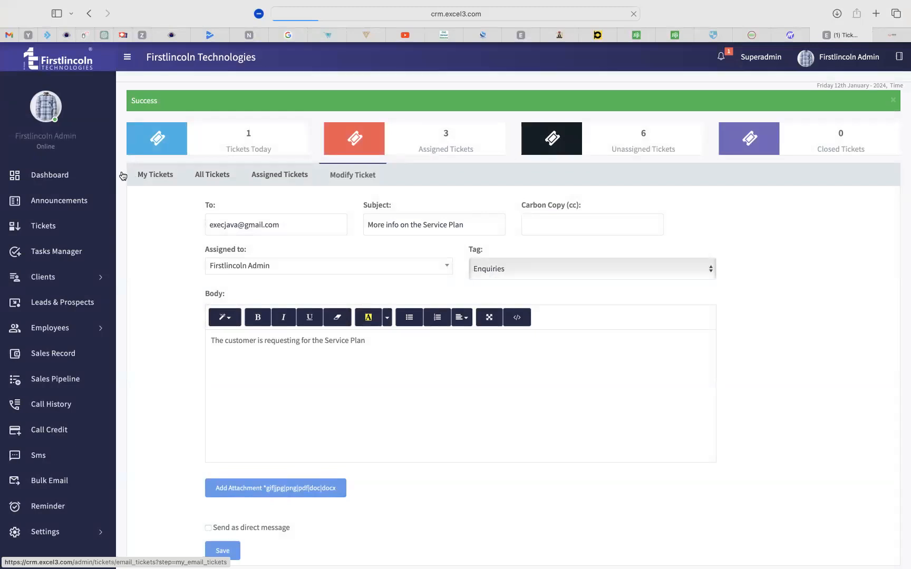
# Open the 'More info on the Service Plan' ticket from the first row of My Tickets.
pyautogui.click(153, 176)
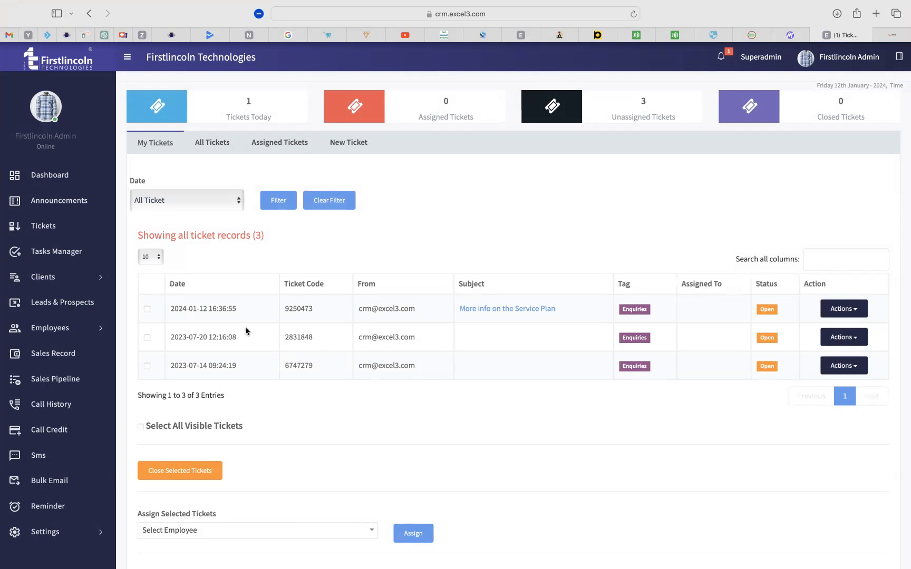
pyautogui.moveTo(573, 311); pyautogui.dragTo(461, 310)
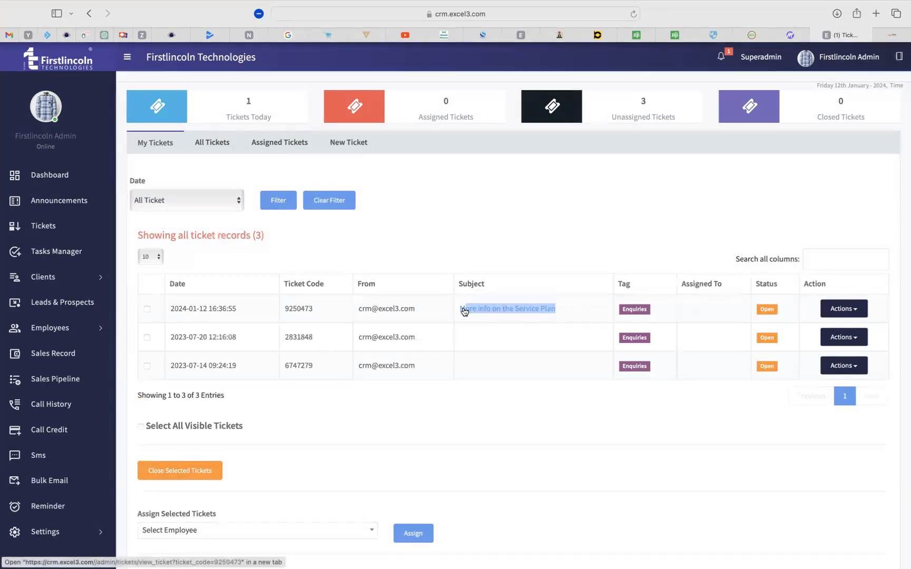
pyautogui.click(581, 243)
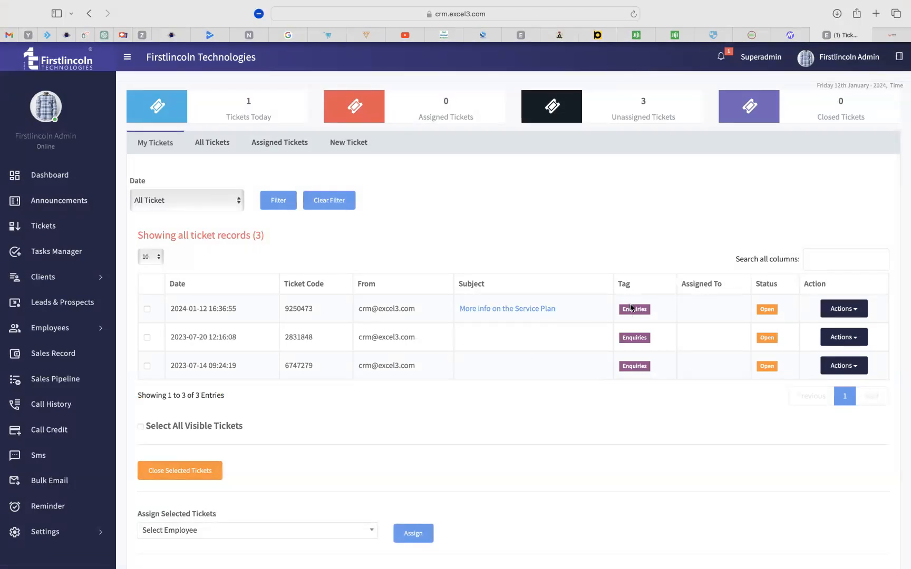
pyautogui.click(494, 311)
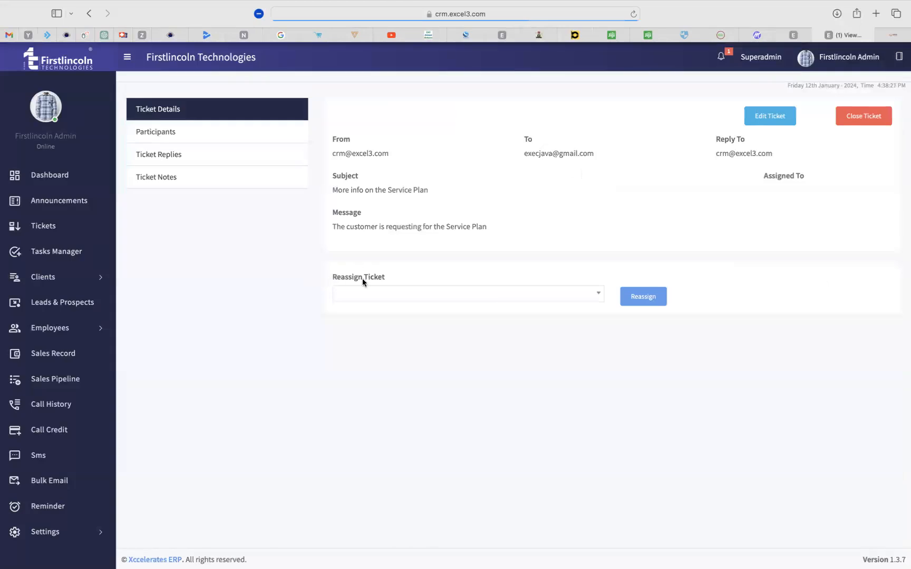
# Reassign the Service Plan ticket to the staff member found by searching their name.
pyautogui.click(473, 299)
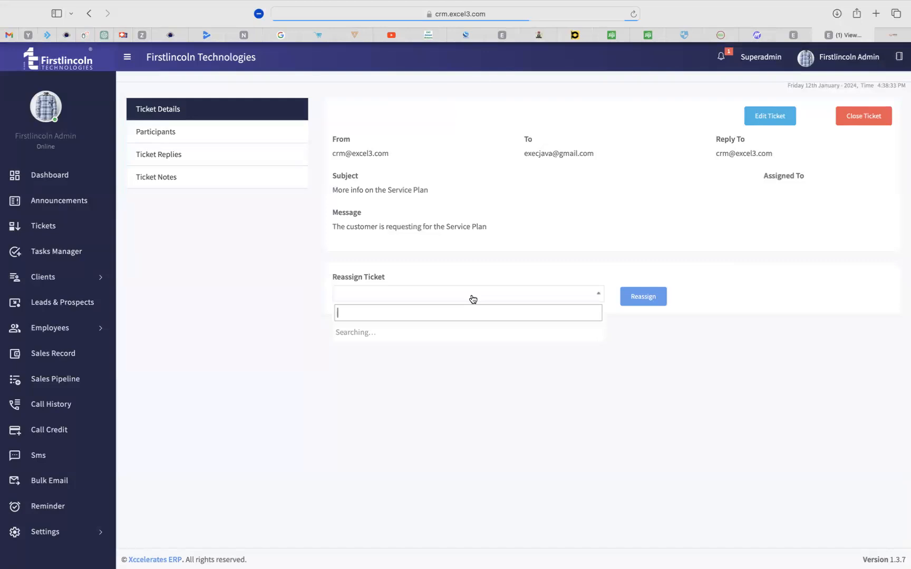
pyautogui.write('rejo')
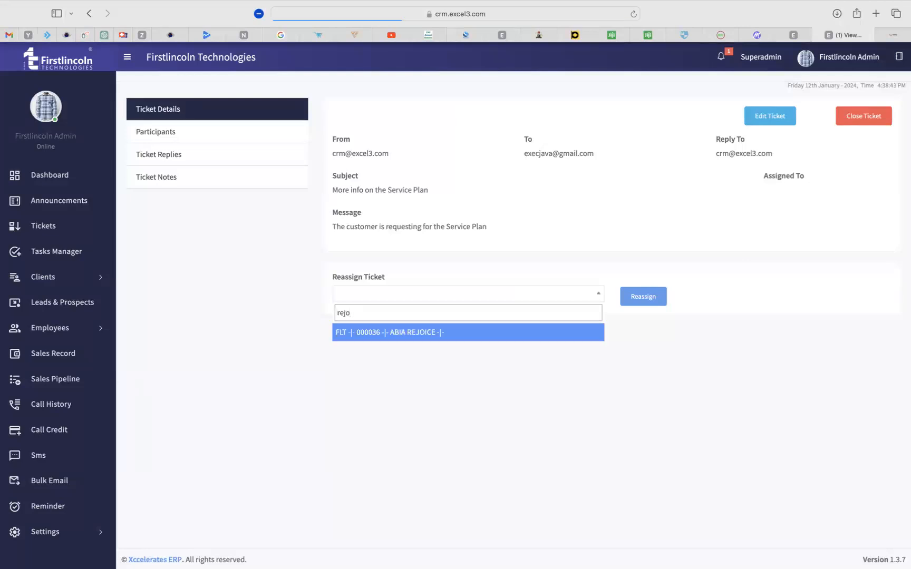
pyautogui.click(407, 333)
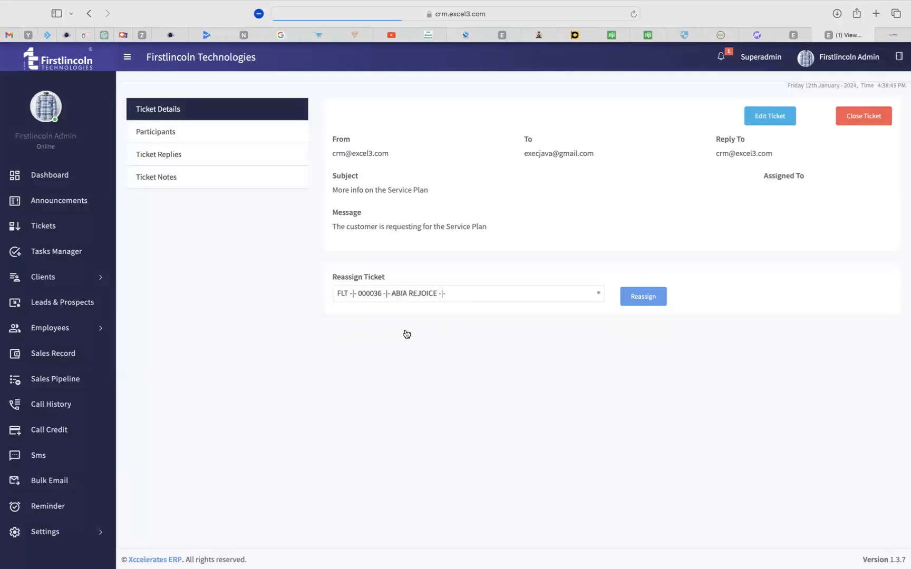
pyautogui.click(645, 298)
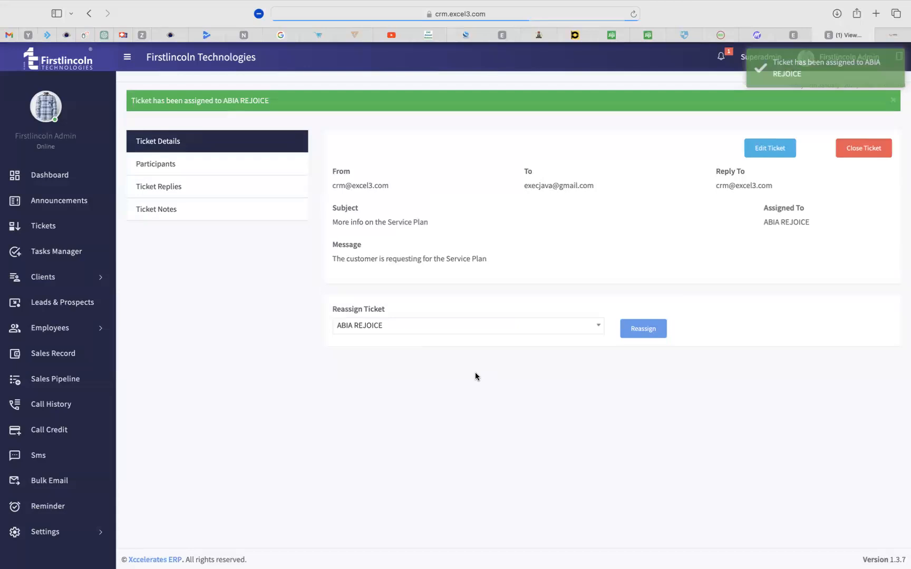
# Check the ticket's new assignee name, then go to the Participants section.
pyautogui.moveTo(758, 209); pyautogui.dragTo(811, 223)
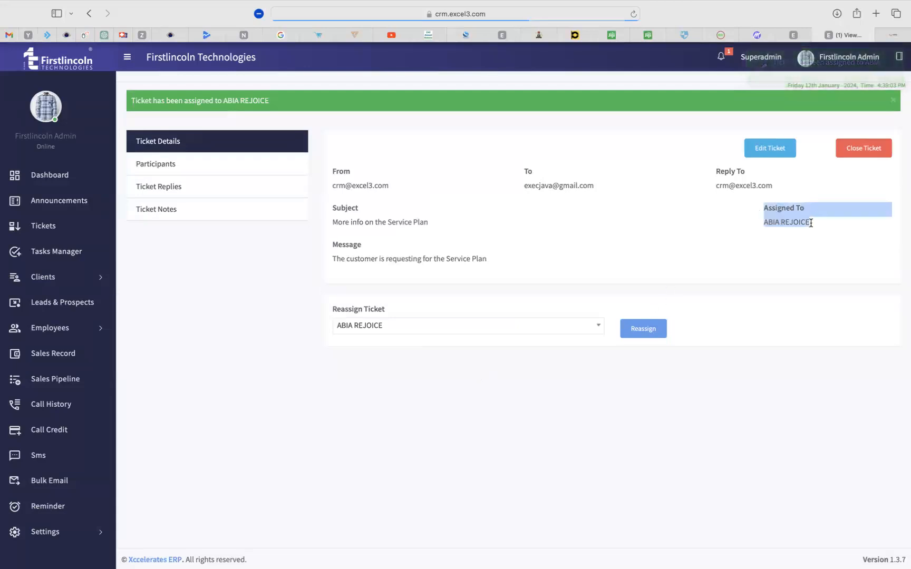
pyautogui.click(744, 230)
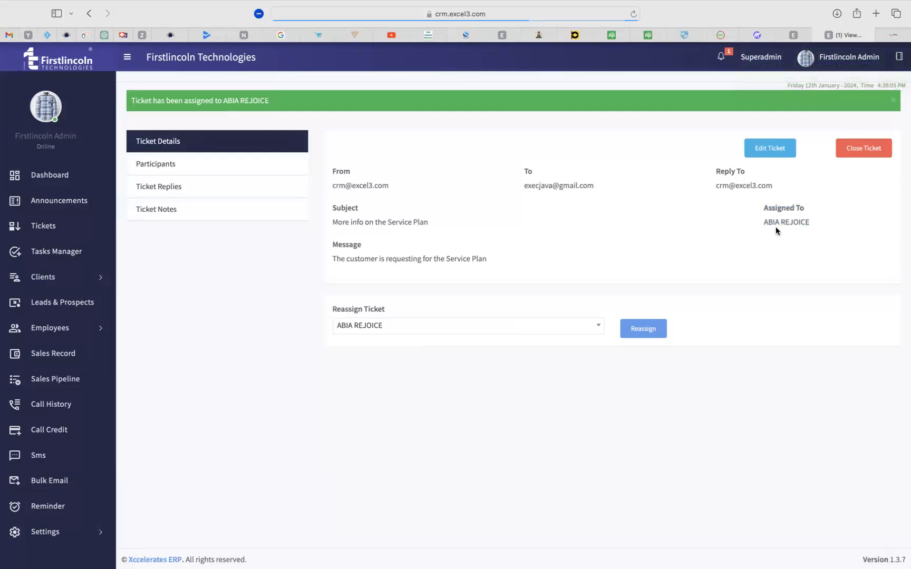
pyautogui.moveTo(764, 222); pyautogui.dragTo(820, 223)
pyautogui.click(662, 239)
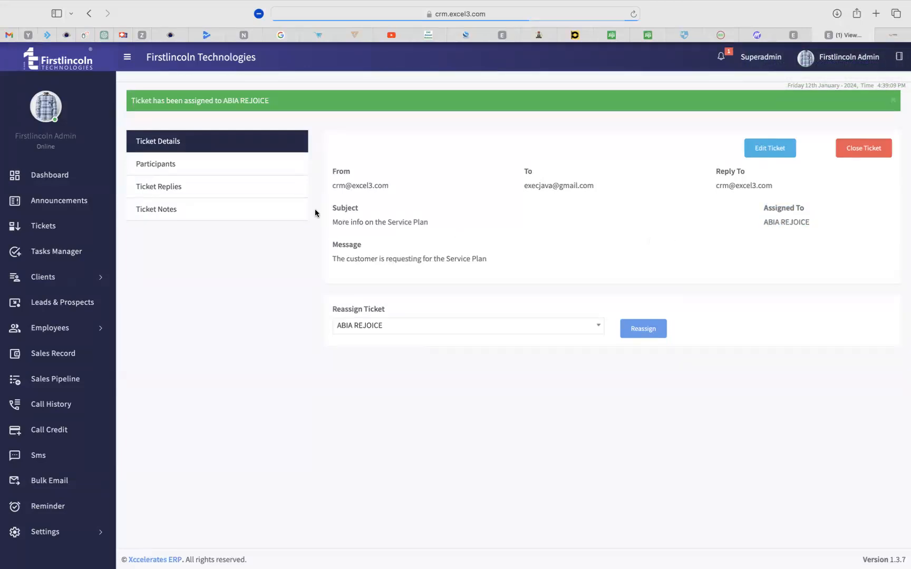
pyautogui.click(153, 167)
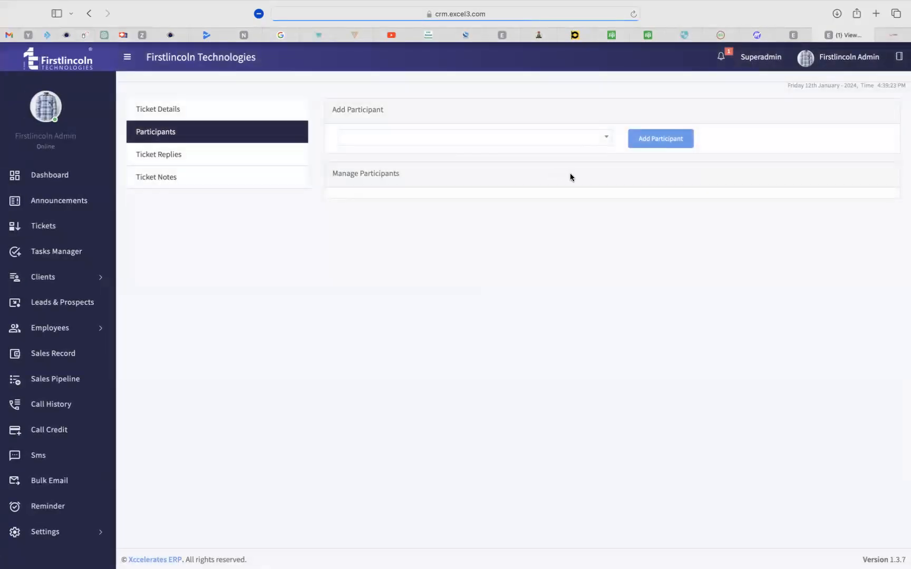
# Look through the participant dropdown and close it without adding anyone.
pyautogui.click(580, 139)
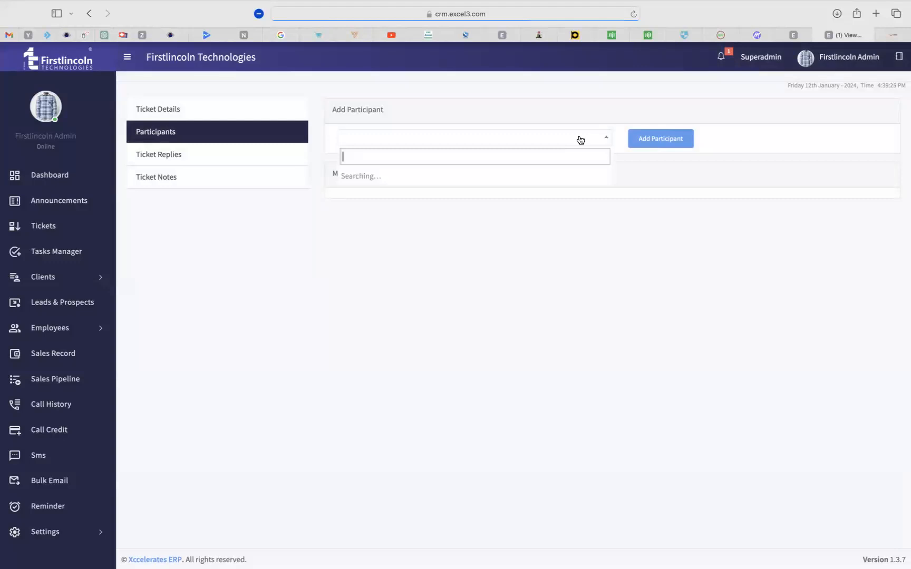
pyautogui.click(501, 303)
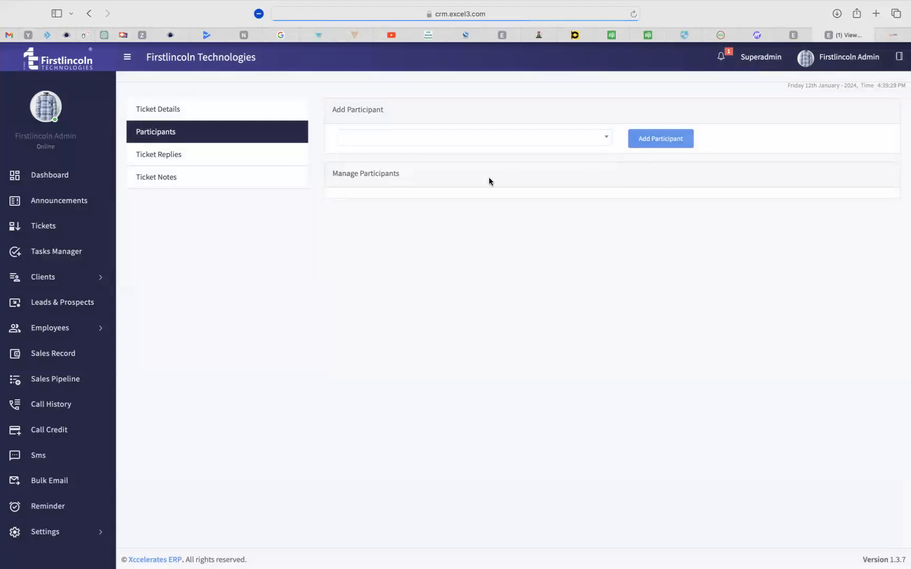
# Write the ticket reply 'Find attached the company service brochure for your use'.
pyautogui.click(158, 158)
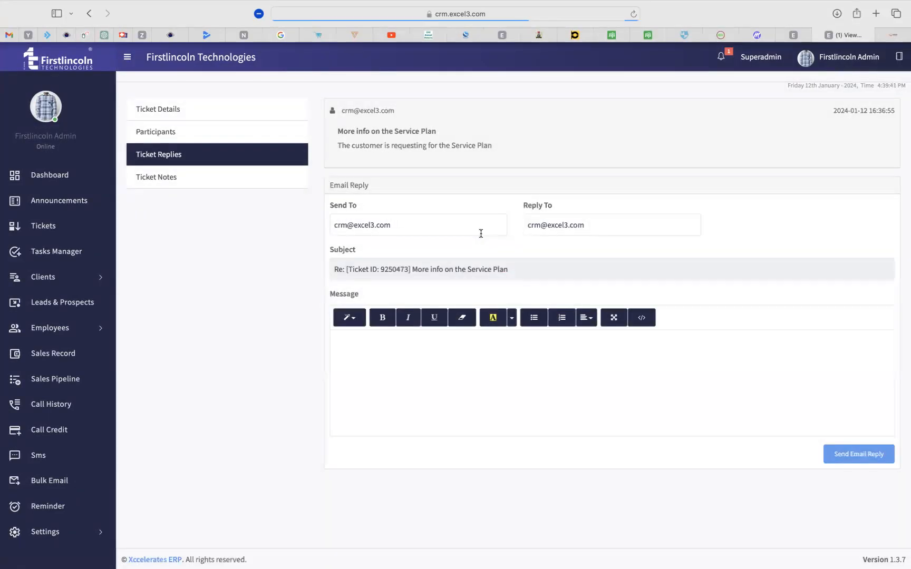
pyautogui.click(390, 367)
pyautogui.write('Find attached the company ')
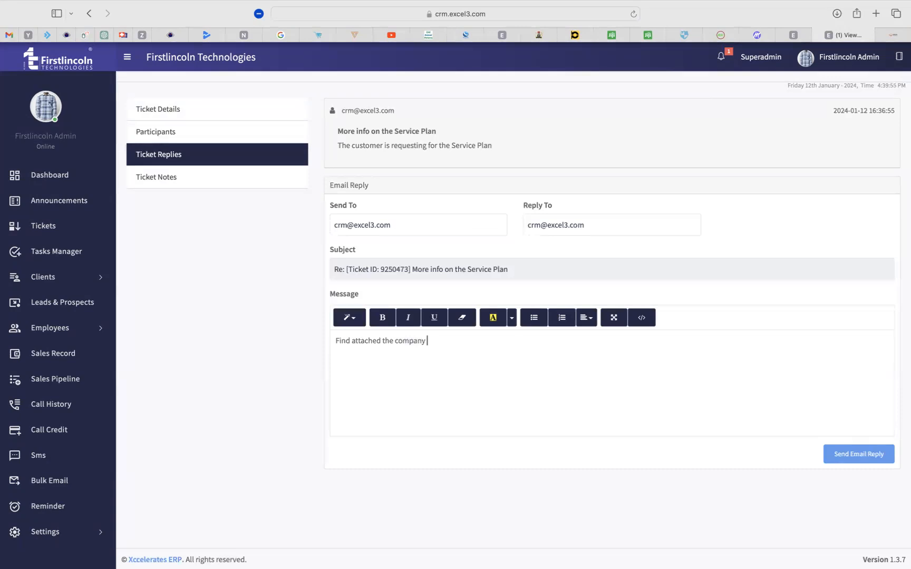
pyautogui.write('servic')
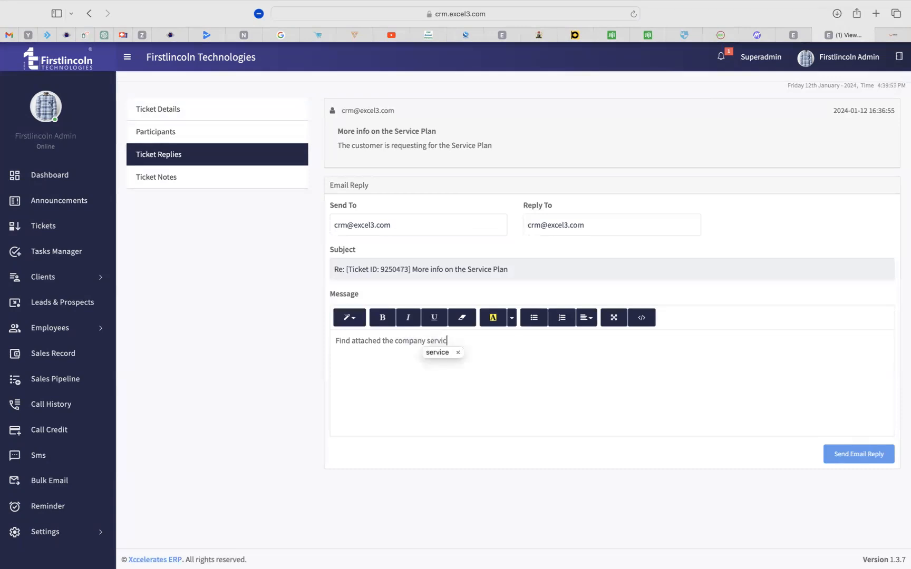
pyautogui.click(439, 353)
pyautogui.write('brochure for your use')
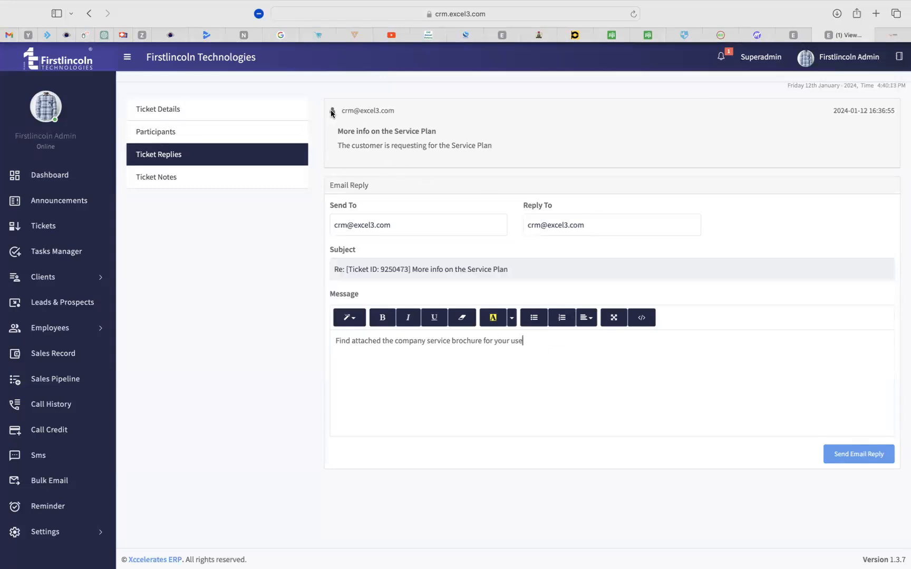
# Review the reply against the customer's message and send it as an email reply.
pyautogui.moveTo(342, 111); pyautogui.dragTo(505, 147)
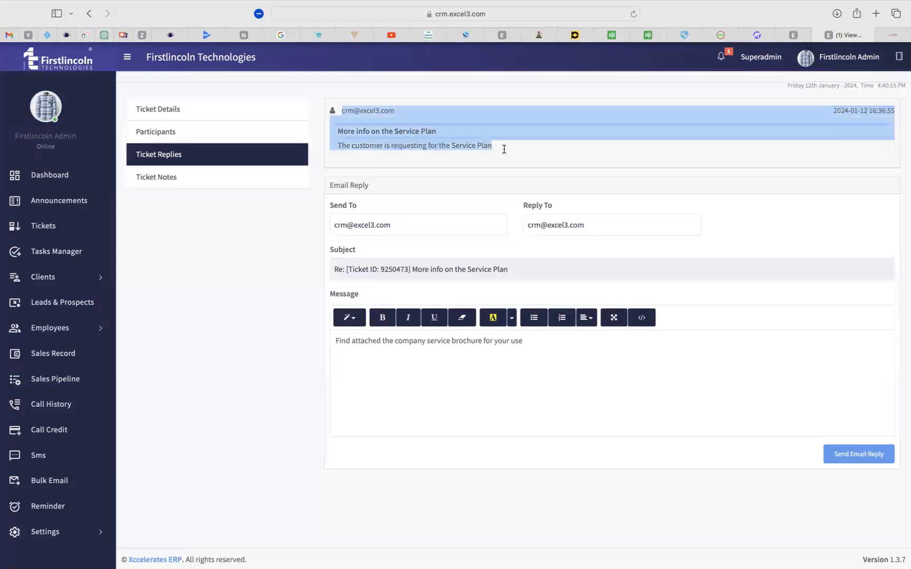
pyautogui.click(478, 342)
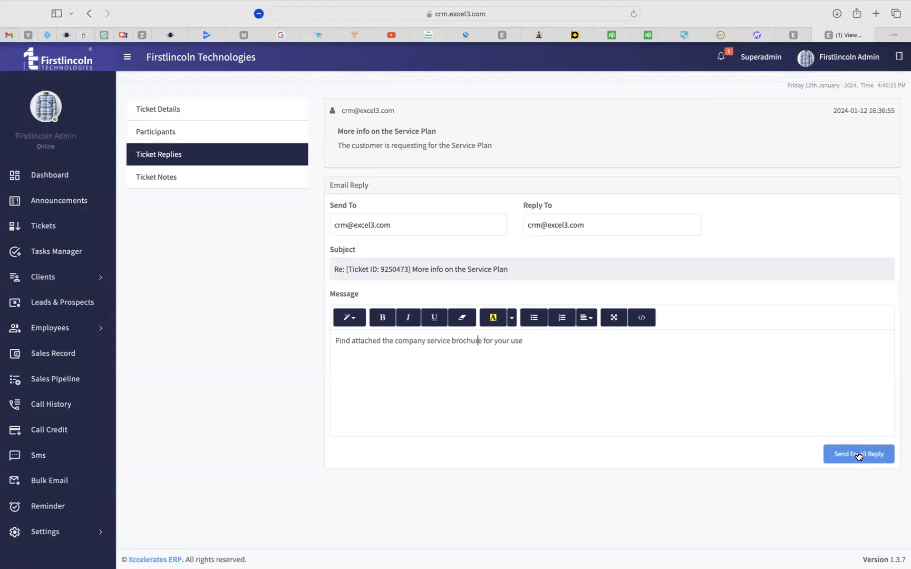
pyautogui.click(543, 343)
pyautogui.press('super+a')
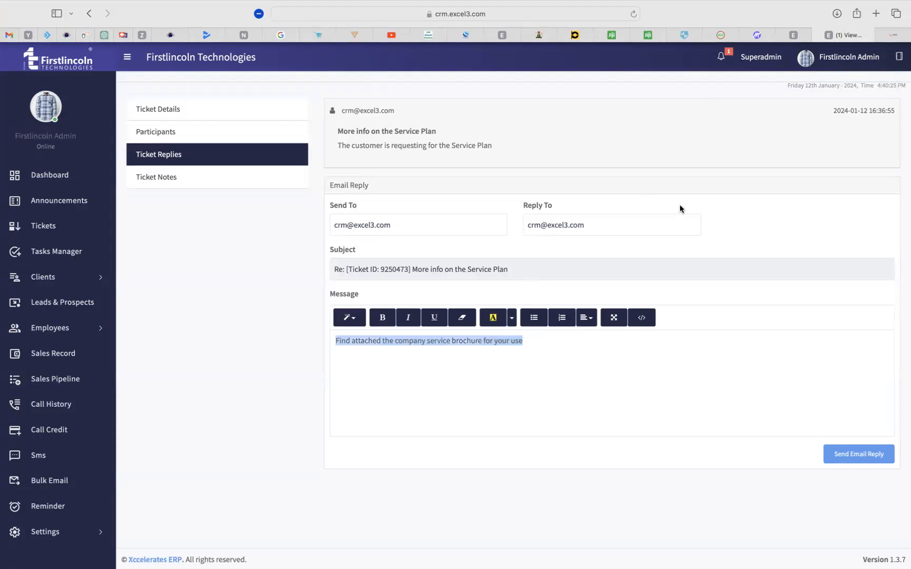
pyautogui.click(807, 415)
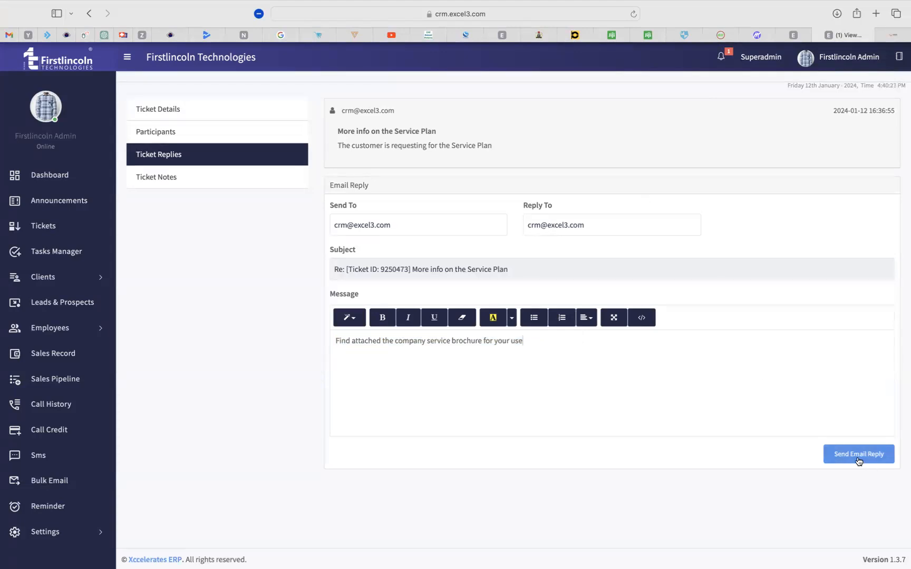
pyautogui.click(857, 456)
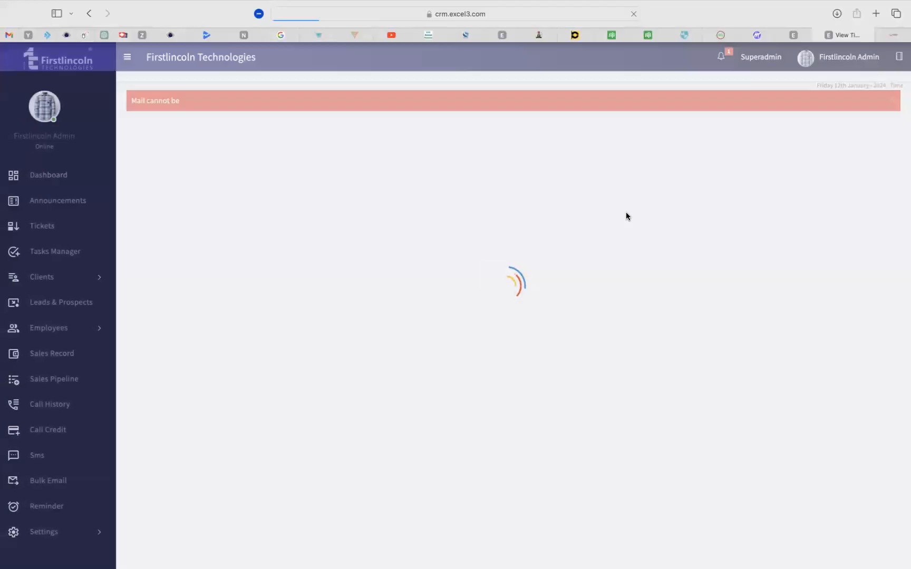
# Replace the recipient with the customer's e-mail address and send the reply 'dsfdsv c fwefesfew'.
pyautogui.click(448, 259)
pyautogui.tripleClick(448, 259)
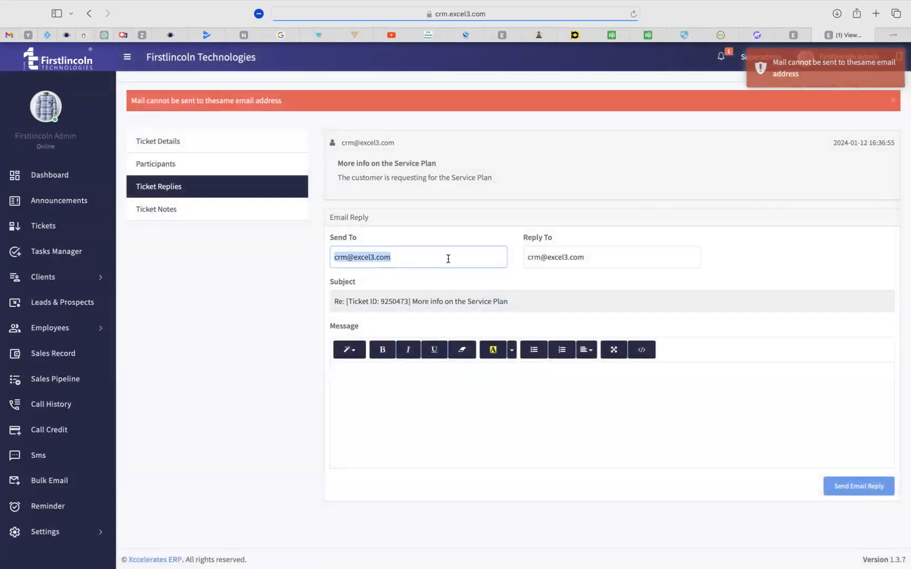
pyautogui.click(422, 259)
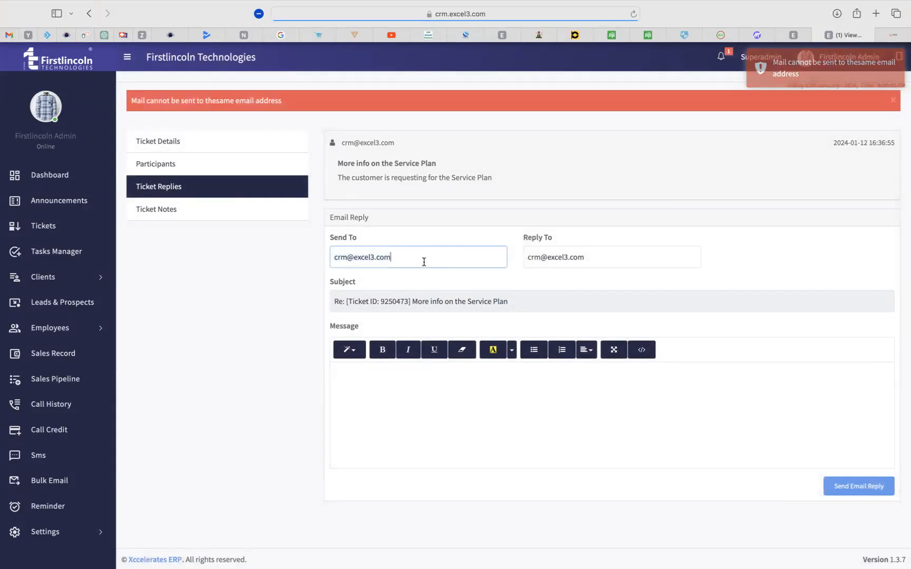
pyautogui.moveTo(398, 258); pyautogui.dragTo(315, 257)
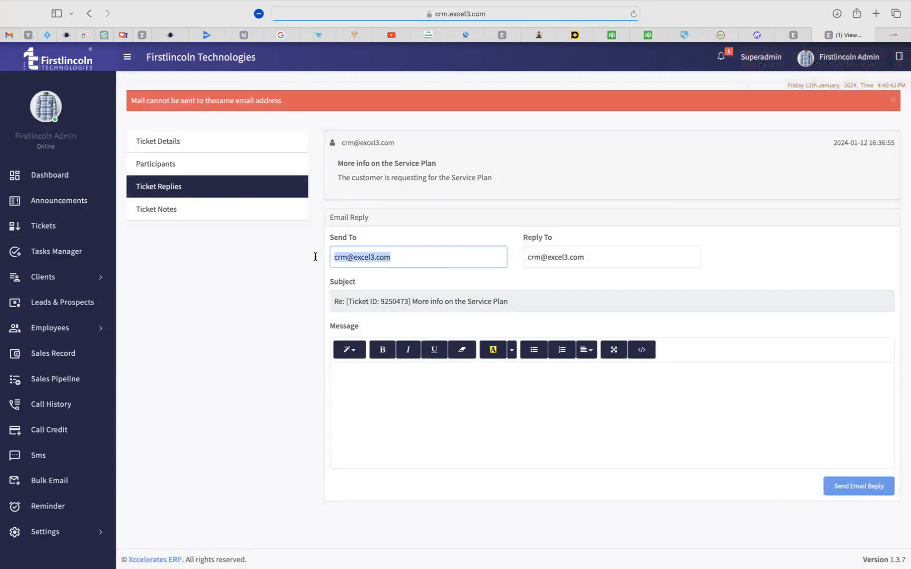
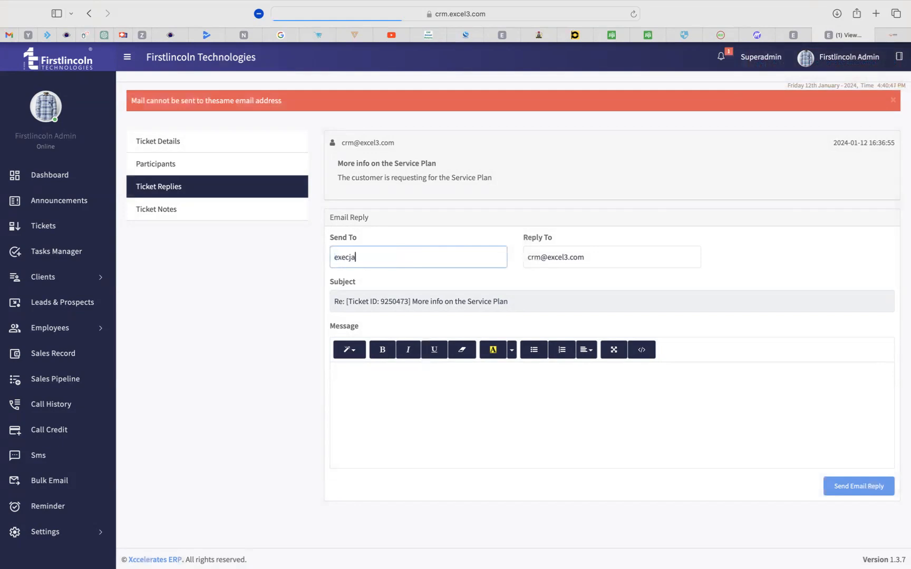
pyautogui.click(724, 430)
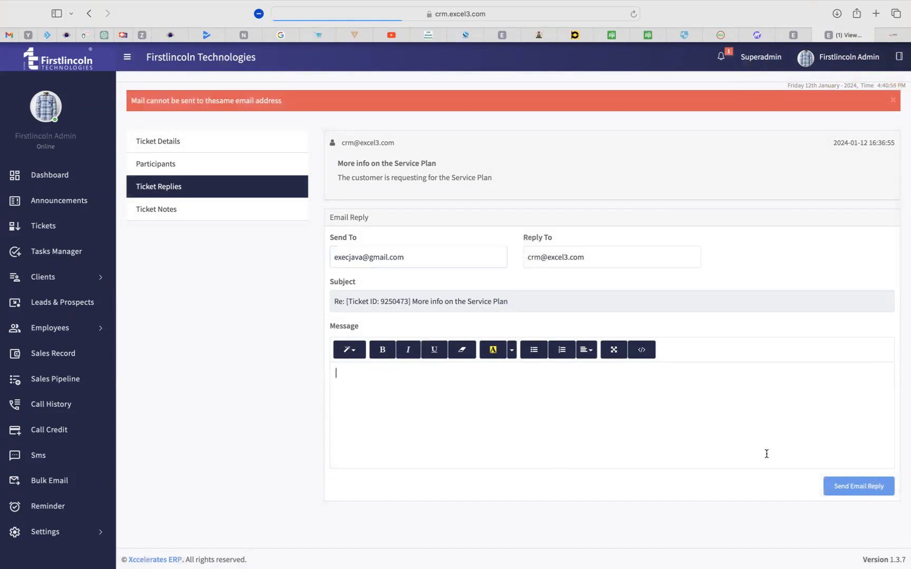
pyautogui.write('dsfdsv c fwefesfew')
pyautogui.click(861, 488)
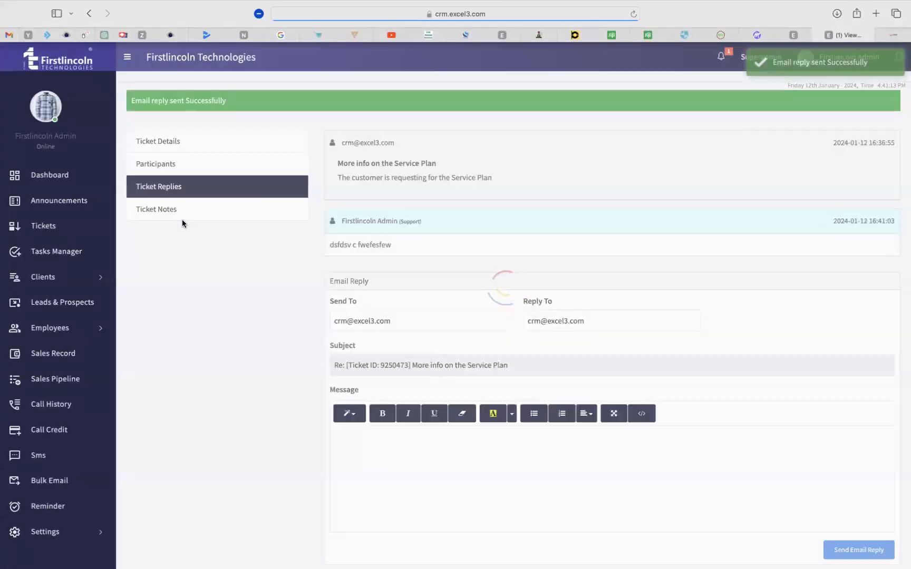
pyautogui.moveTo(185, 222); pyautogui.dragTo(130, 210)
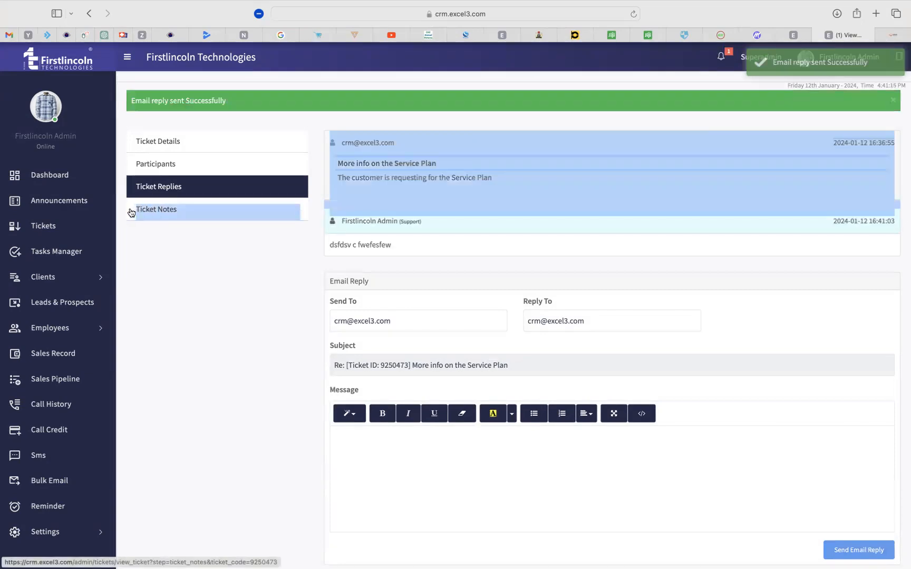
# Review the original message and sent reply in the thread, then open Ticket Notes.
pyautogui.click(173, 253)
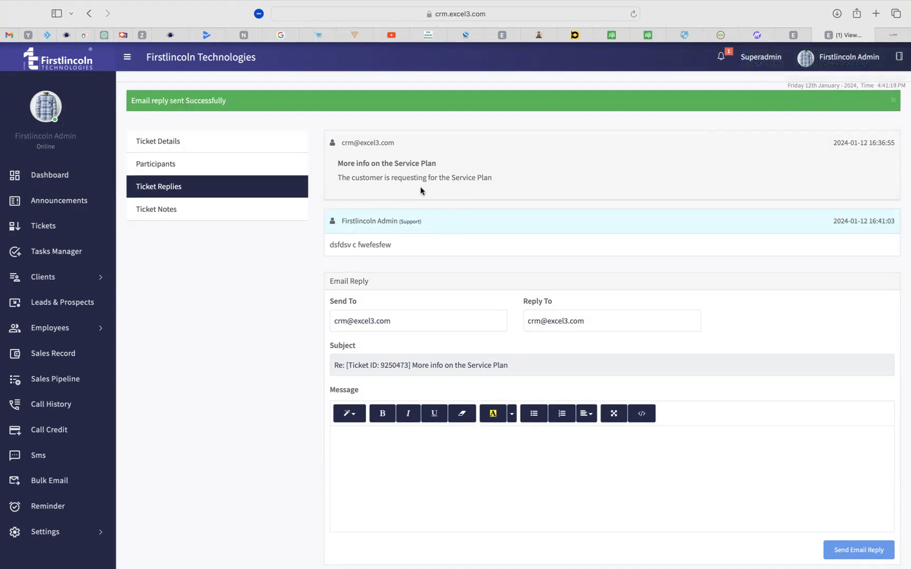
pyautogui.moveTo(342, 142); pyautogui.dragTo(498, 179)
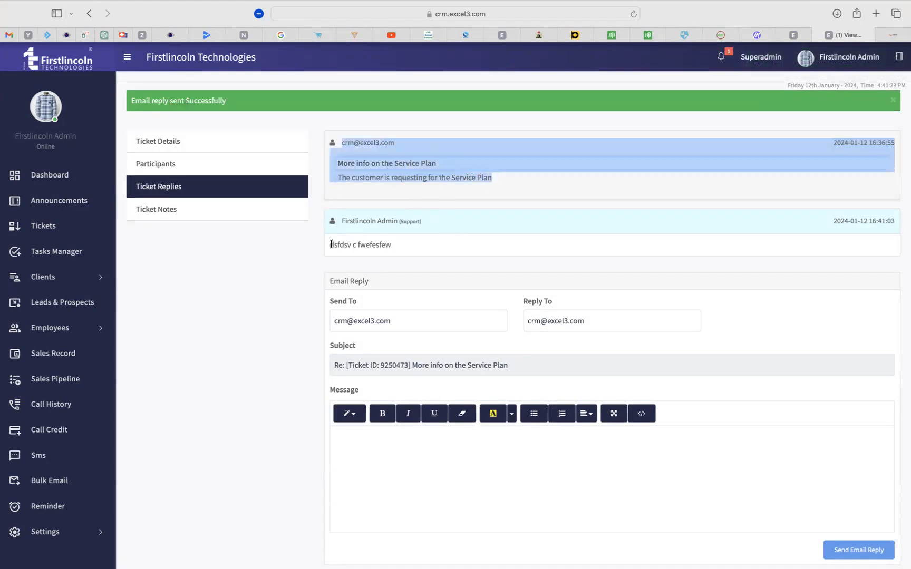
pyautogui.moveTo(330, 245); pyautogui.dragTo(411, 246)
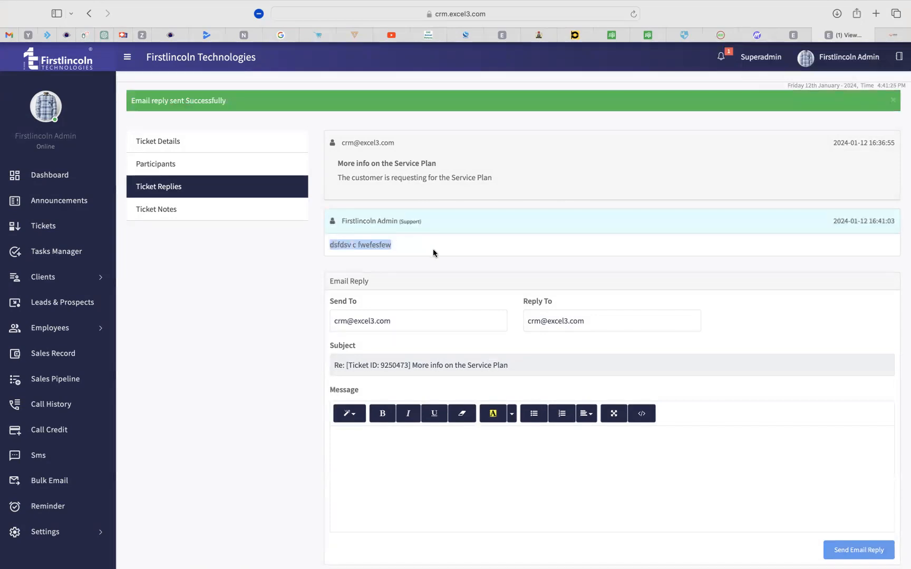
pyautogui.moveTo(502, 178); pyautogui.dragTo(338, 160)
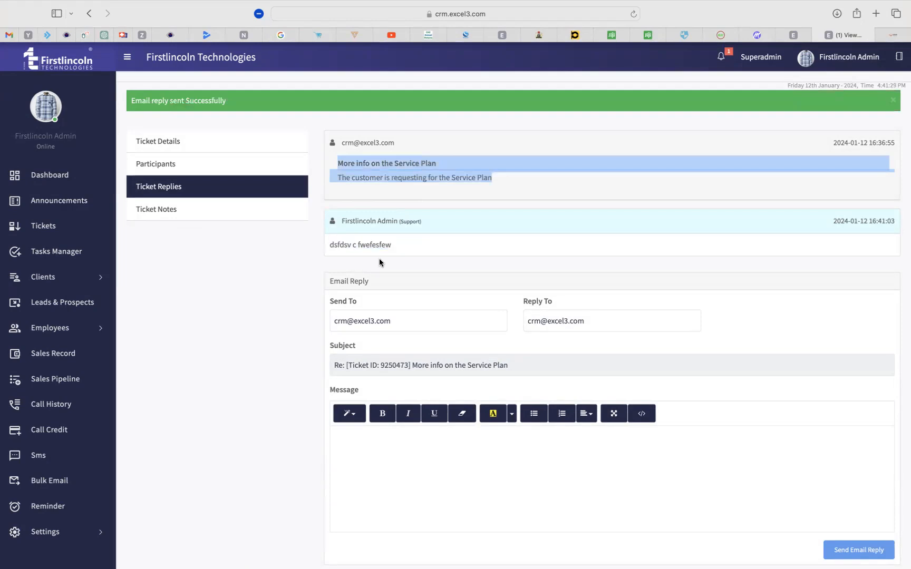
pyautogui.click(163, 211)
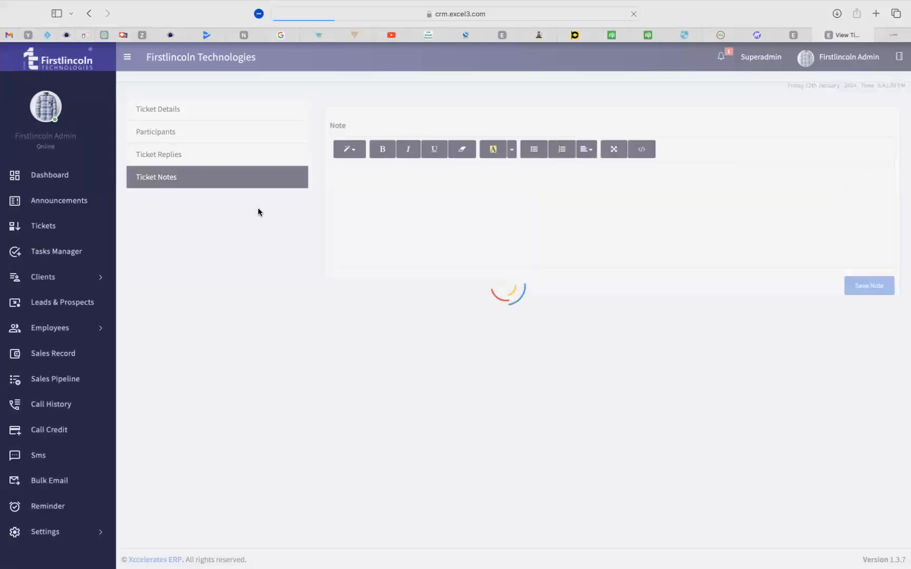
# Type the note 'hsa sabjs asnabs aksbsjkjknwdkl' and return to the ticket's details.
pyautogui.click(419, 224)
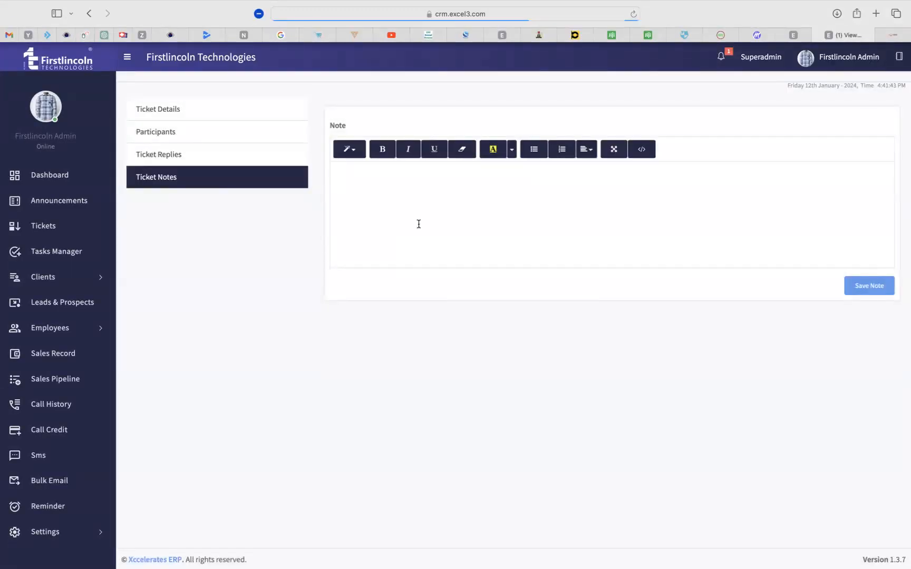
pyautogui.write('hsa sabjs asnabs aksbsjkjknwdkl')
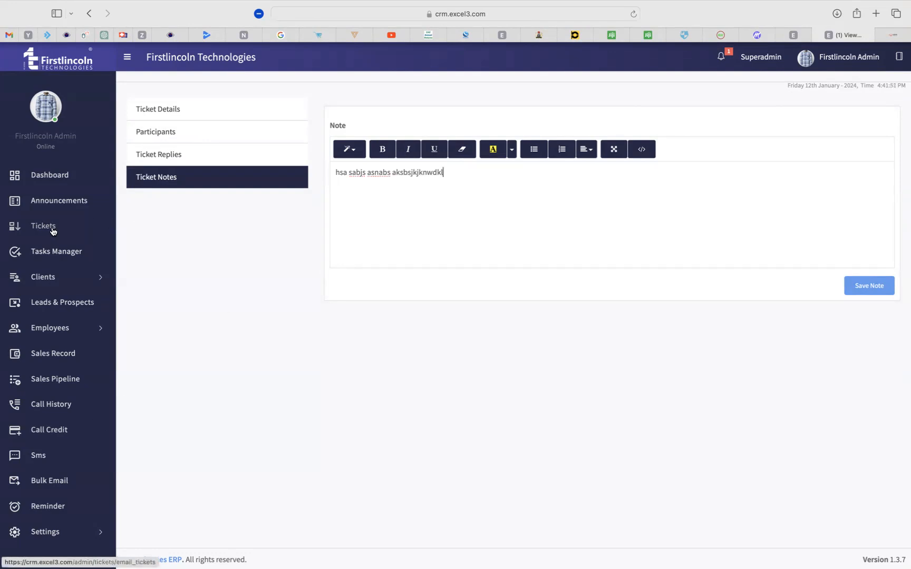
pyautogui.click(159, 109)
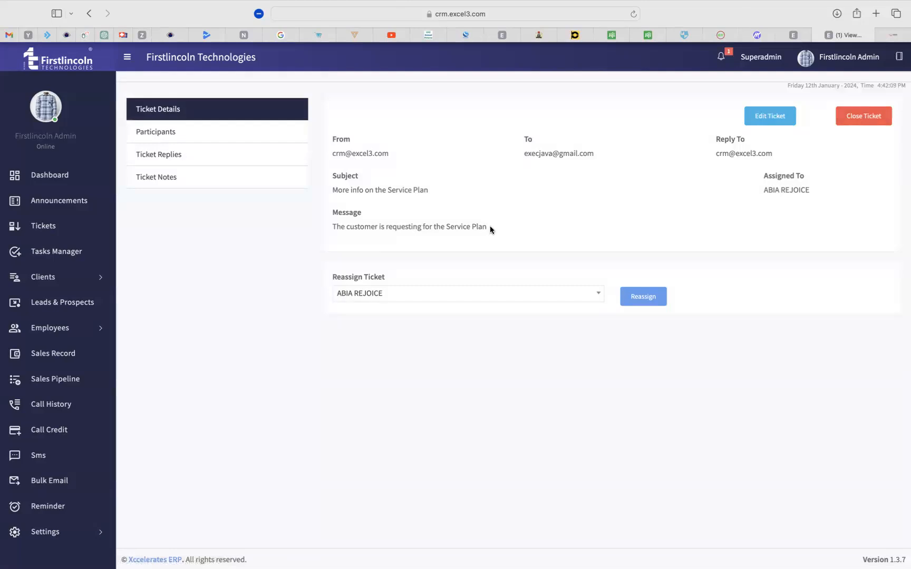
# Close the Service Plan ticket from its details page after reviewing its message.
pyautogui.moveTo(489, 225); pyautogui.dragTo(328, 211)
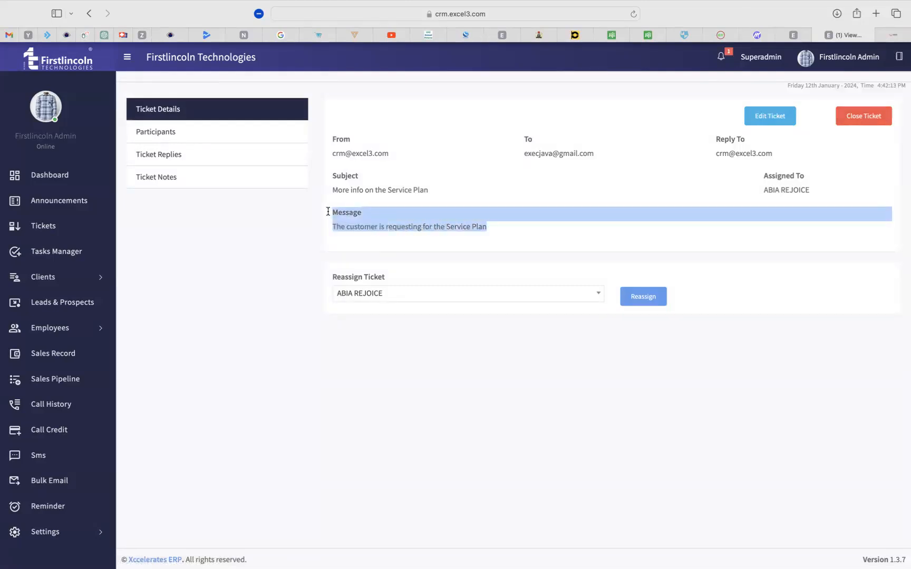
pyautogui.click(677, 196)
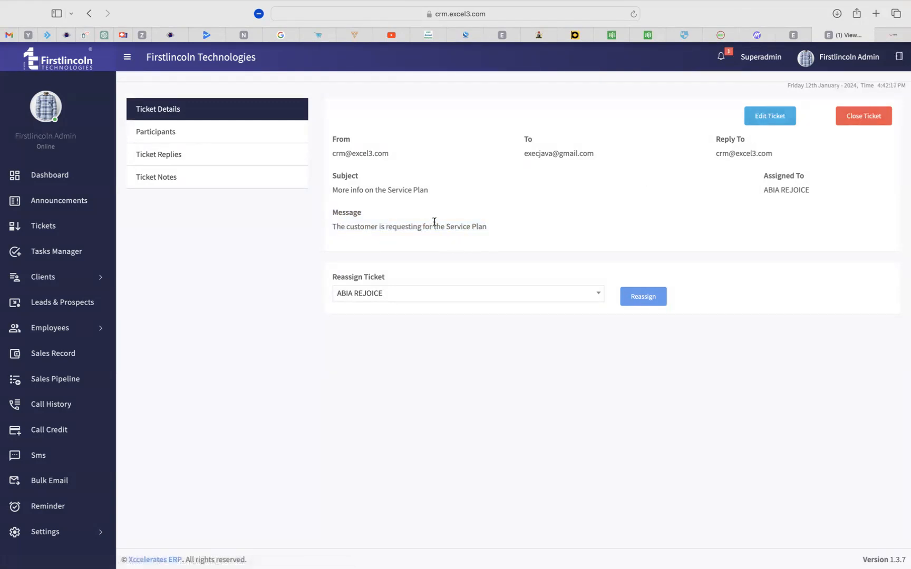
pyautogui.moveTo(488, 227); pyautogui.dragTo(314, 214)
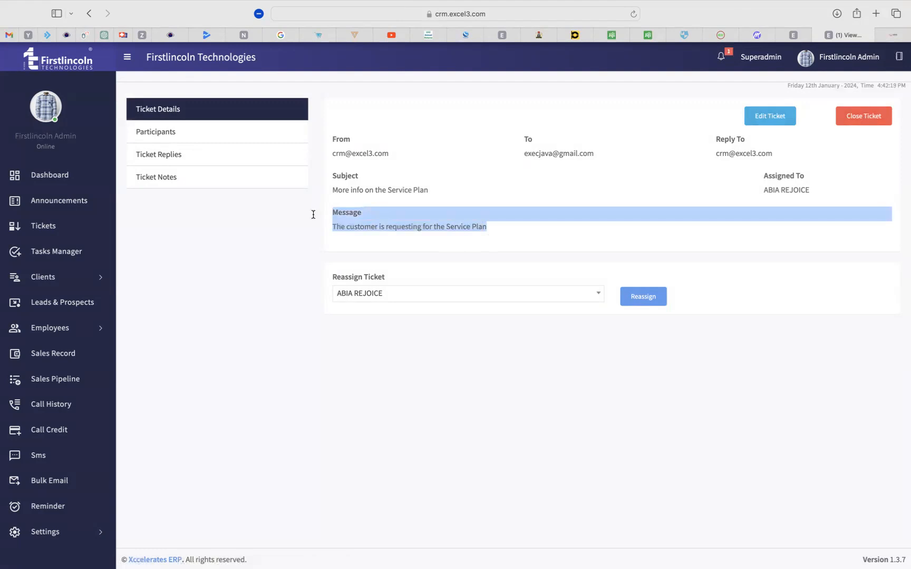
pyautogui.click(513, 227)
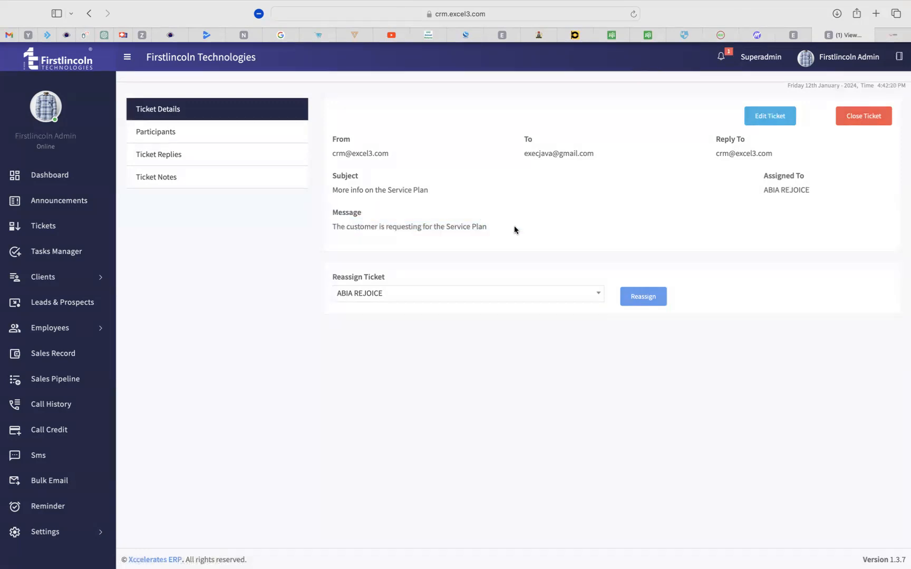
pyautogui.click(859, 121)
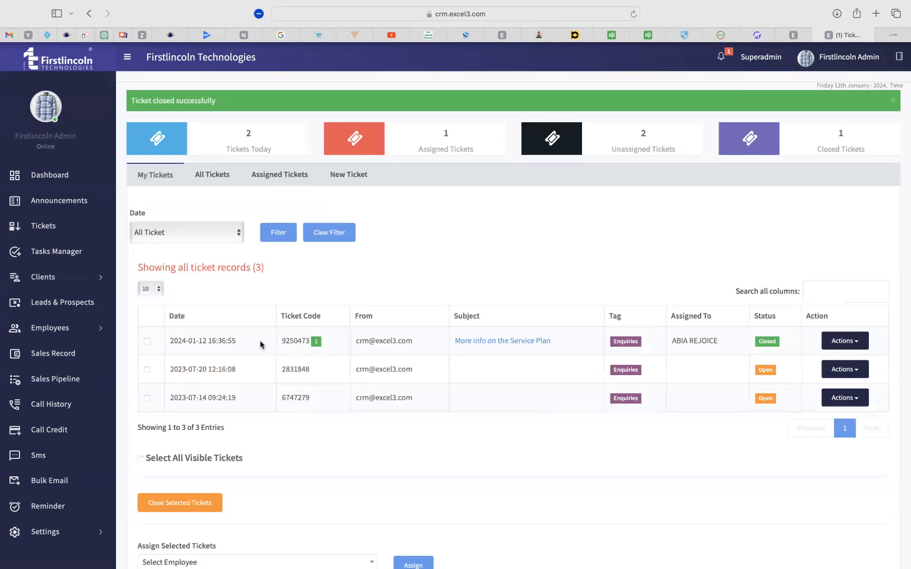
# Tick the open tickets dated 2023-07-20 and 2023-07-14 in My Tickets.
pyautogui.click(147, 370)
pyautogui.click(147, 398)
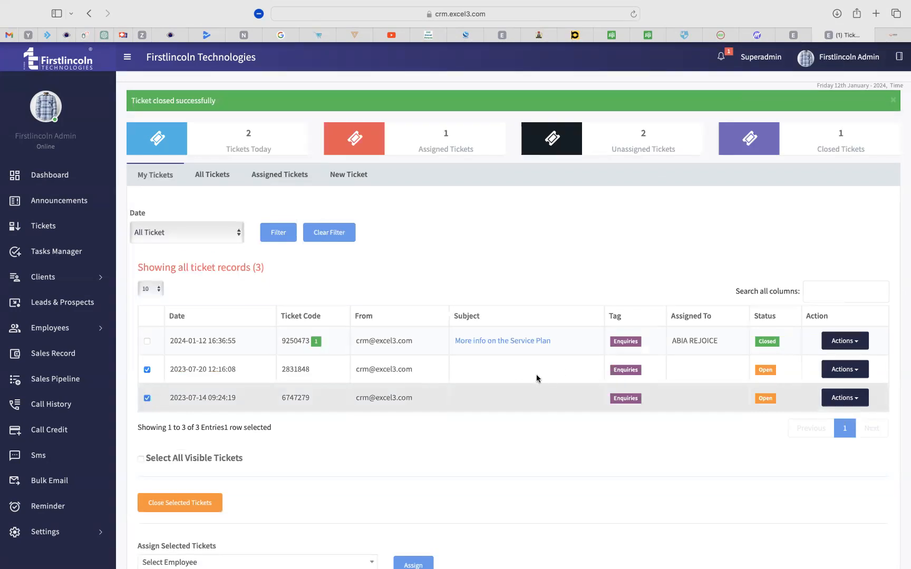
pyautogui.click(147, 398)
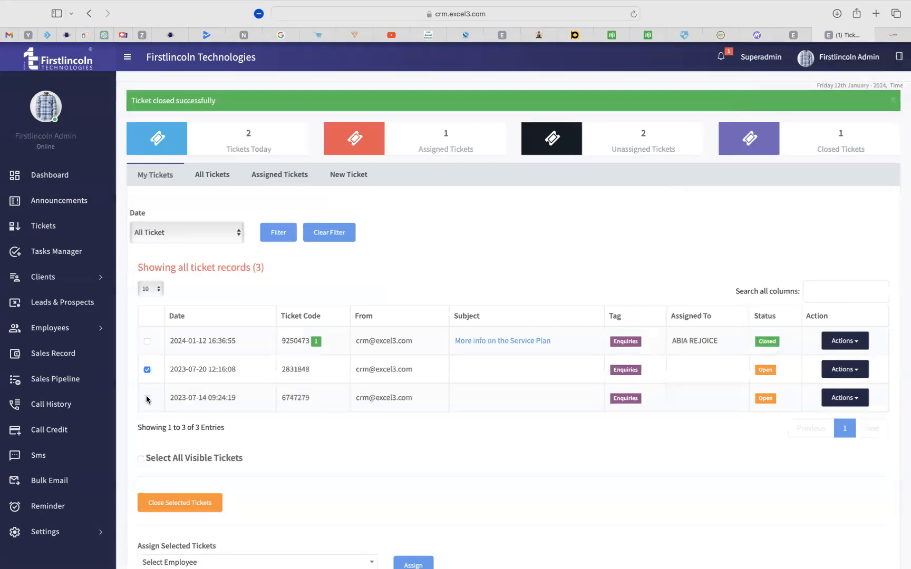
pyautogui.click(147, 398)
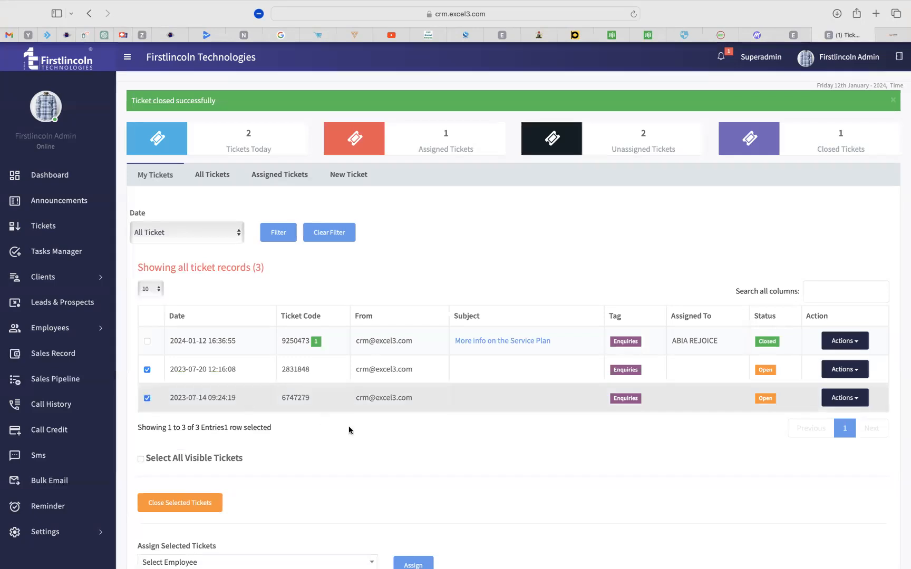
pyautogui.scroll(-3, 349, 428)
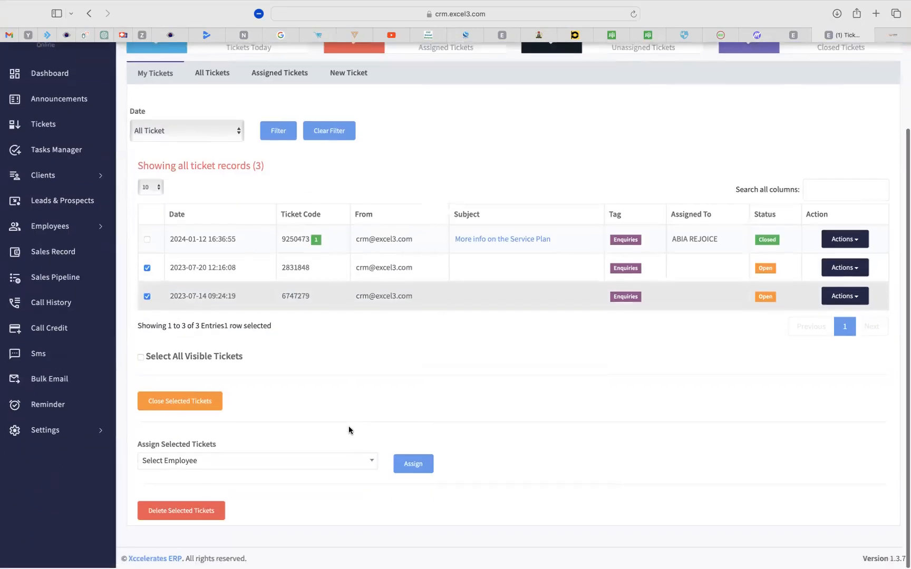
# Check the Select Employee list without choosing anyone, then go to the sales pipeline.
pyautogui.click(313, 467)
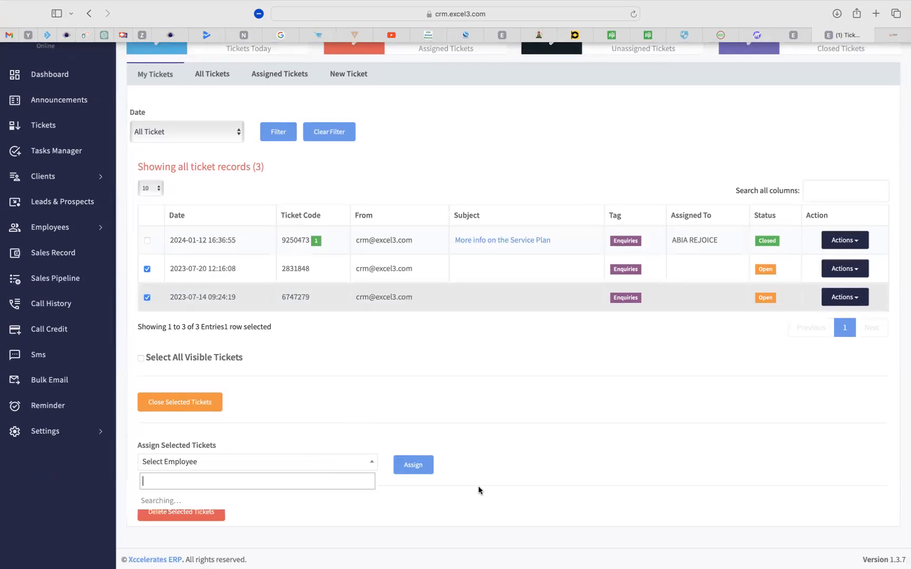
pyautogui.click(494, 495)
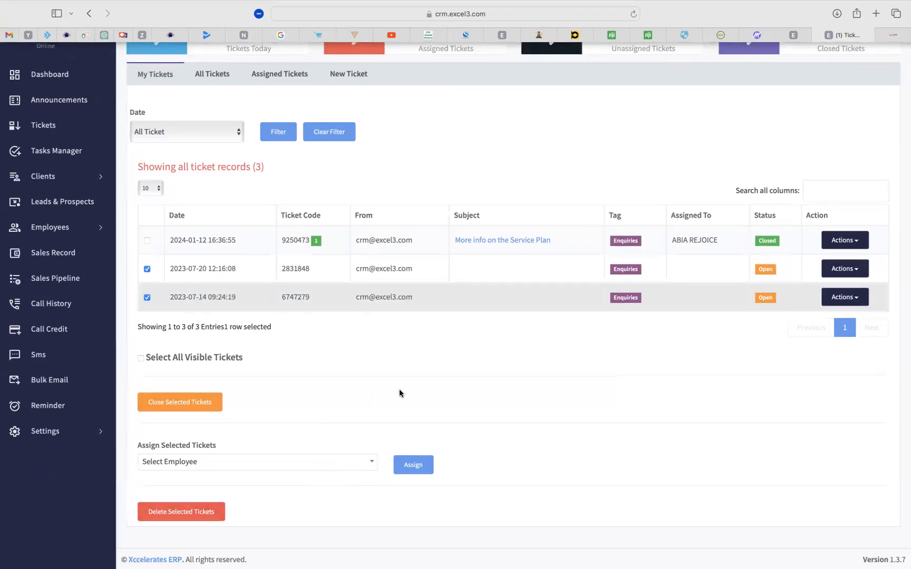
pyautogui.scroll(3, 399, 393)
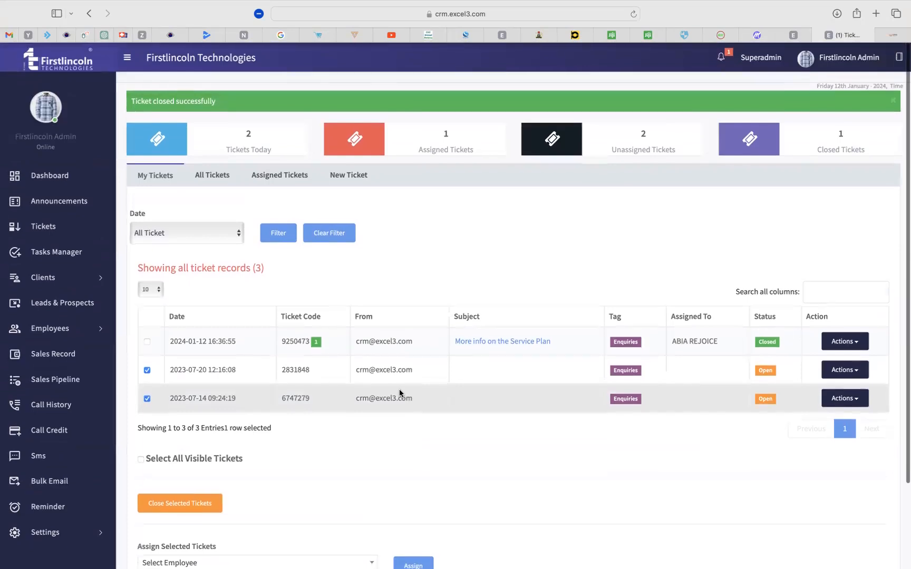
pyautogui.scroll(-2, 400, 393)
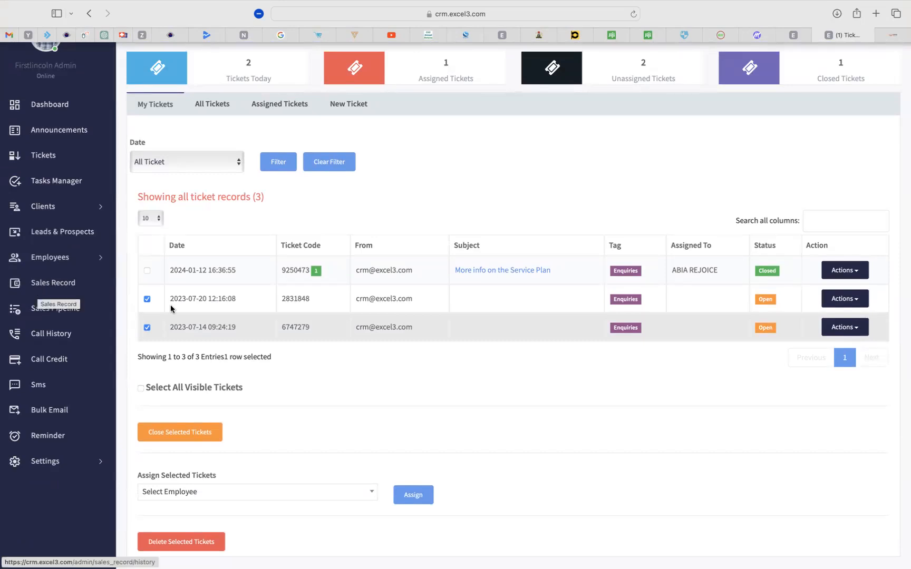
pyautogui.click(63, 311)
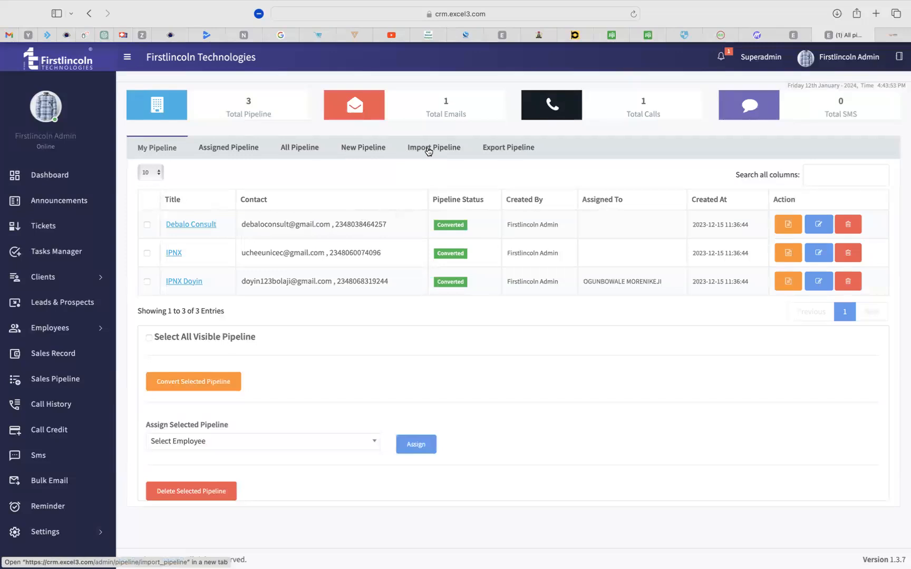
# Open the sales pipeline's import section.
pyautogui.click(429, 150)
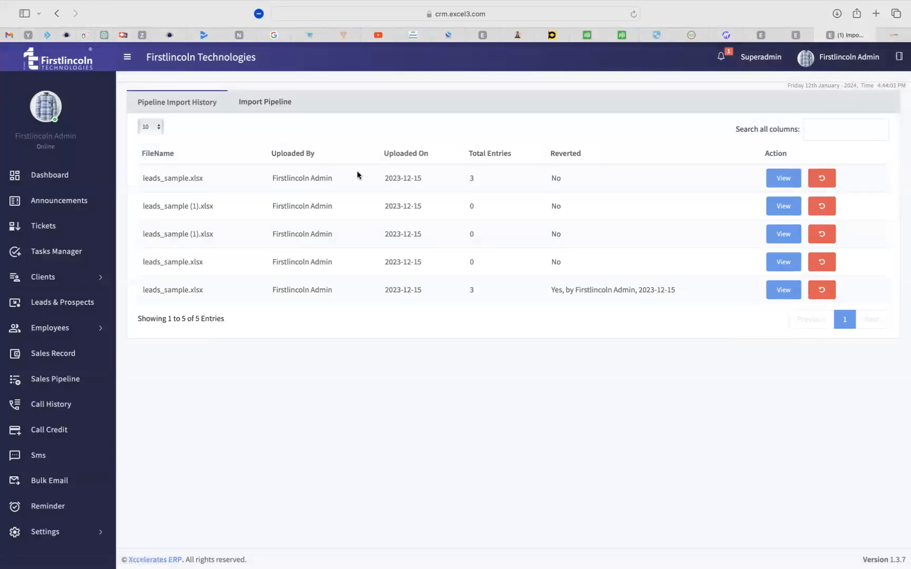
# Open the pipeline import form and browse the file picker, closing it without choosing a file.
pyautogui.click(260, 106)
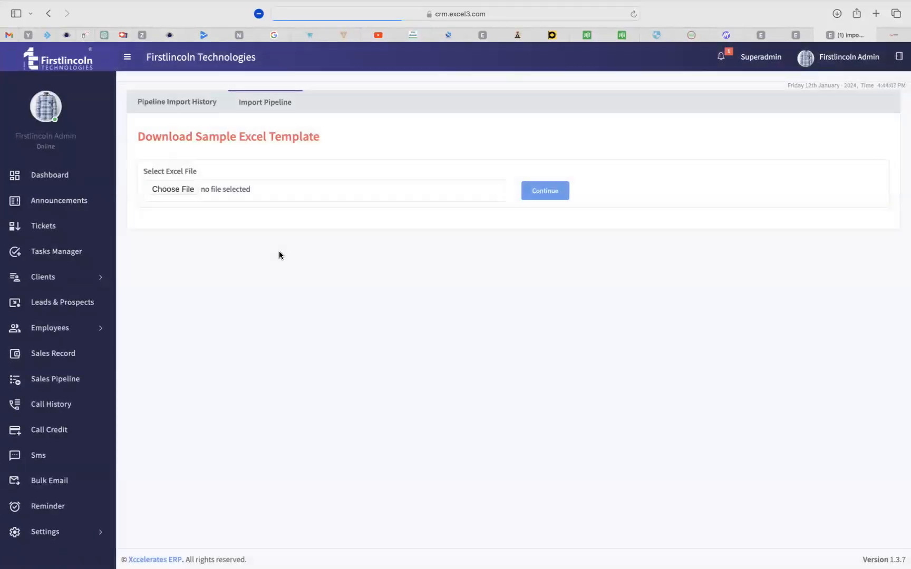
pyautogui.click(180, 189)
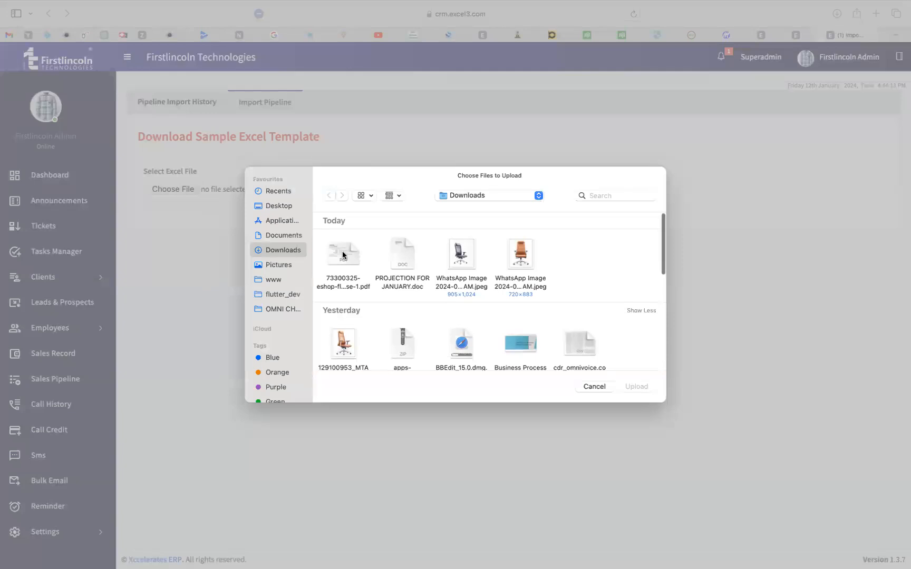
pyautogui.scroll(-2, 562, 317)
pyautogui.scroll(2, 562, 317)
pyautogui.scroll(-5, 407, 315)
pyautogui.scroll(-1, 407, 315)
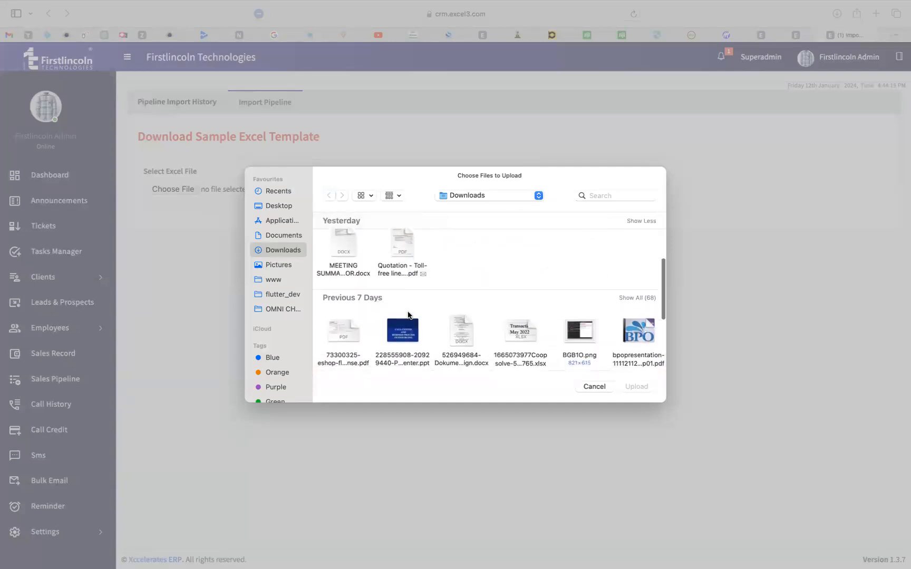
pyautogui.scroll(-5, 408, 315)
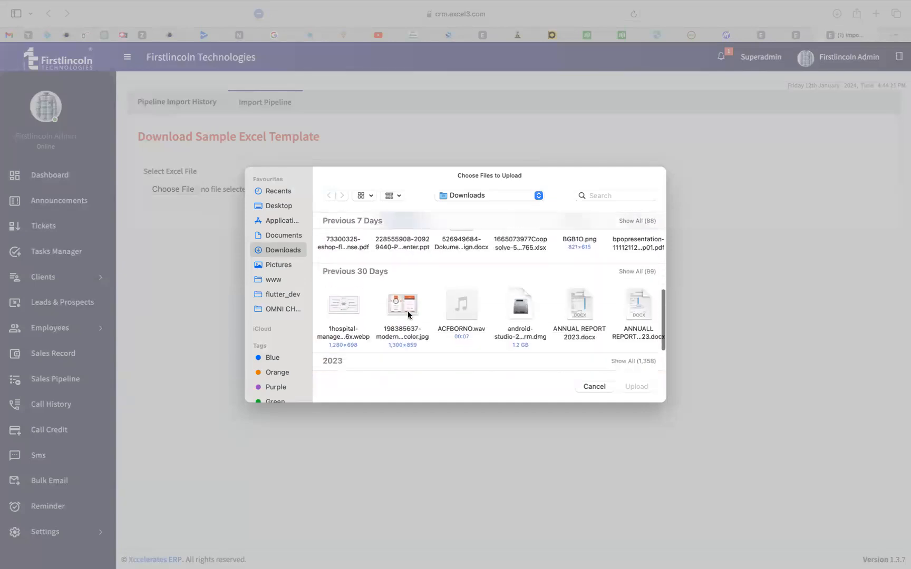
pyautogui.scroll(-2, 408, 315)
pyautogui.scroll(12, 559, 322)
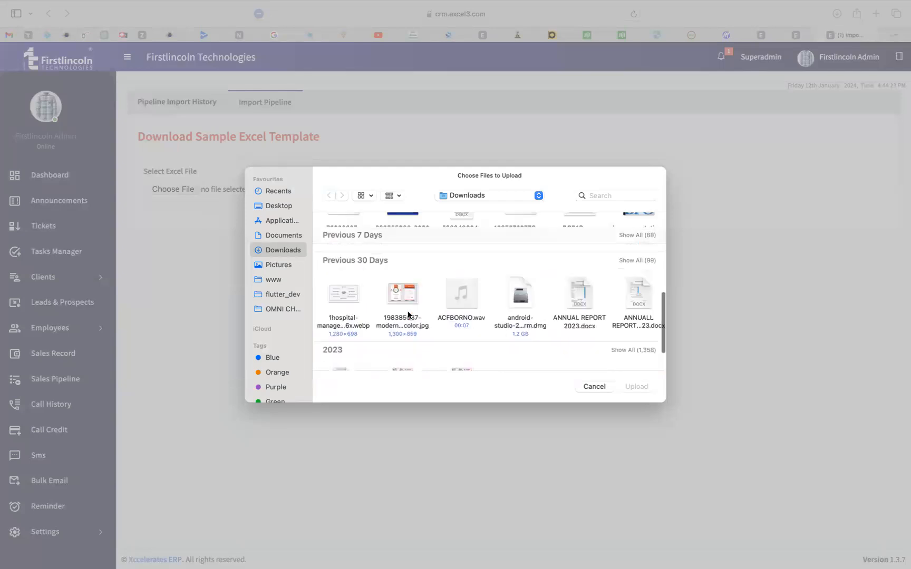
pyautogui.click(591, 385)
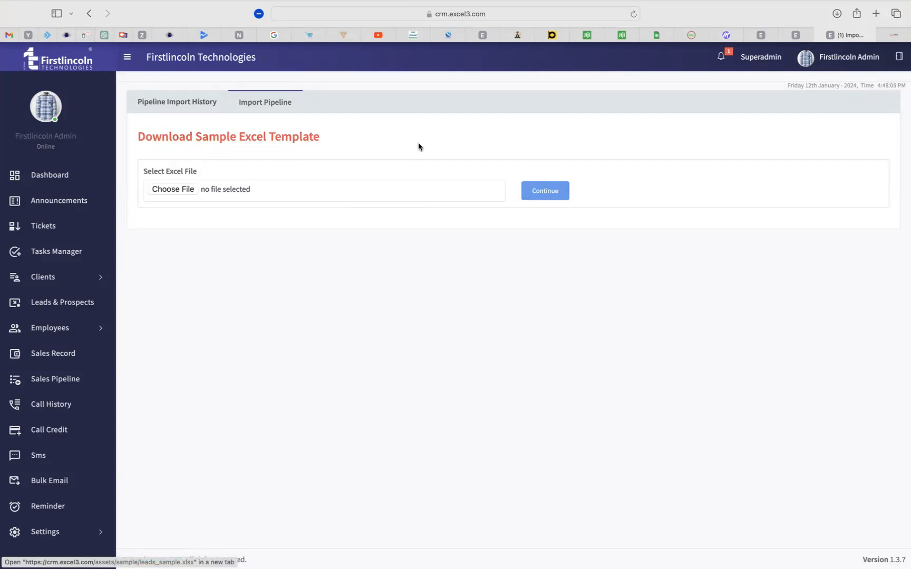
# Attach COOPSOLVE LEADS.xlsx, upload it and continue to the entries preview.
pyautogui.click(178, 188)
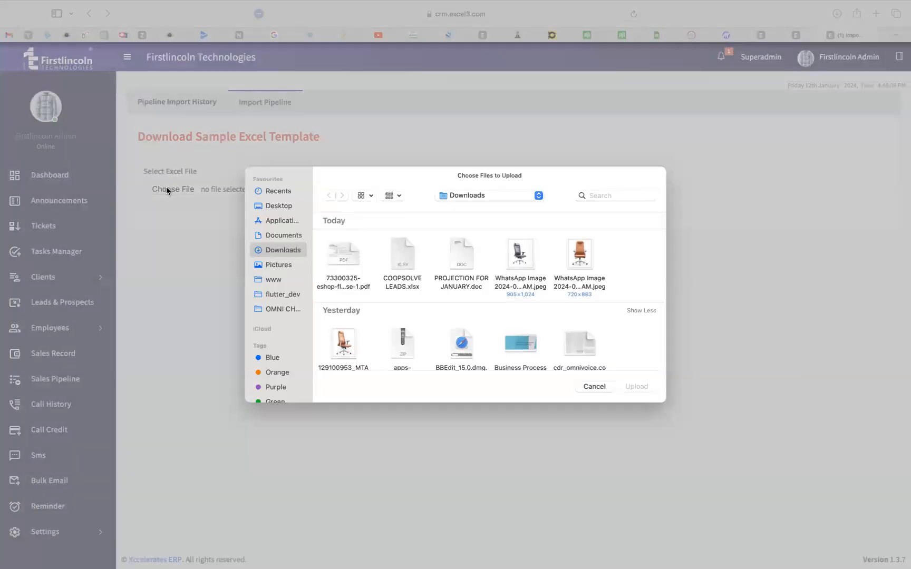
pyautogui.click(404, 258)
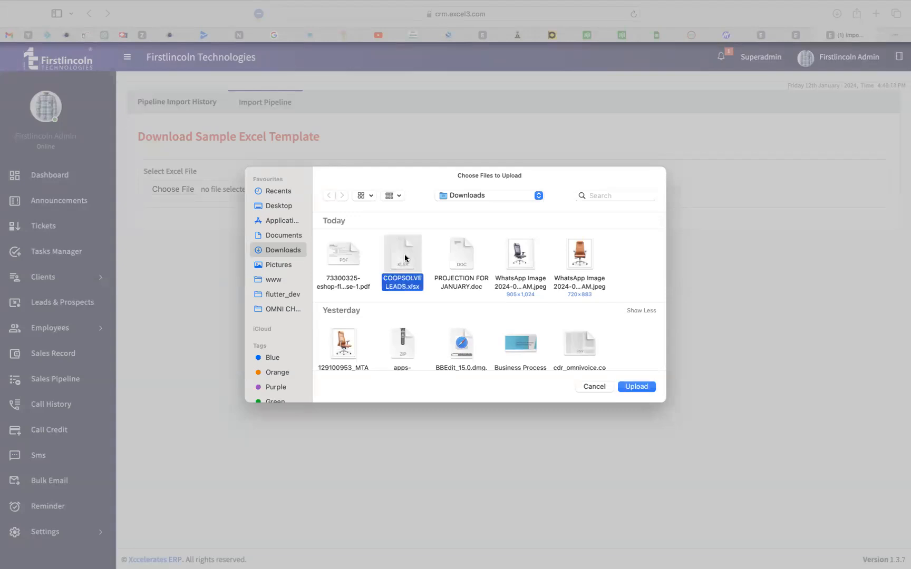
pyautogui.click(637, 386)
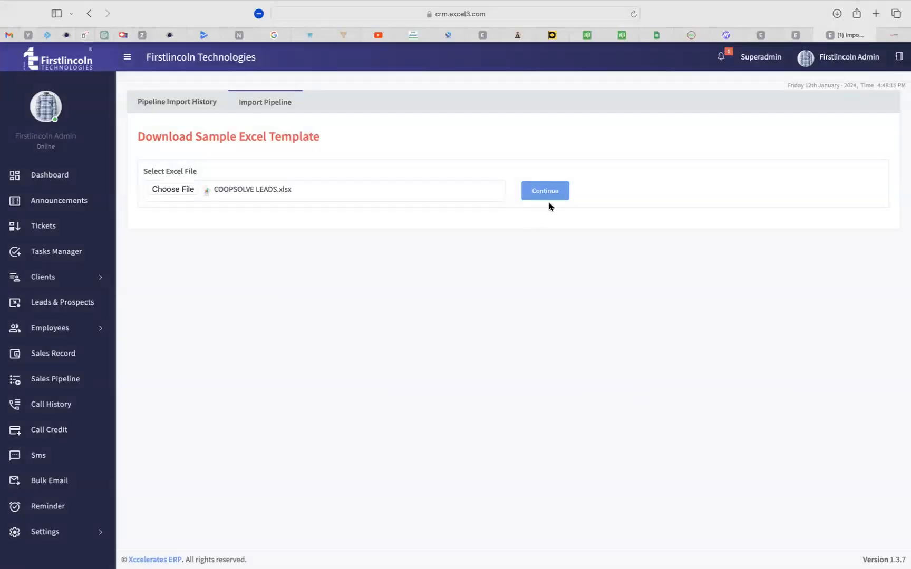
pyautogui.click(543, 190)
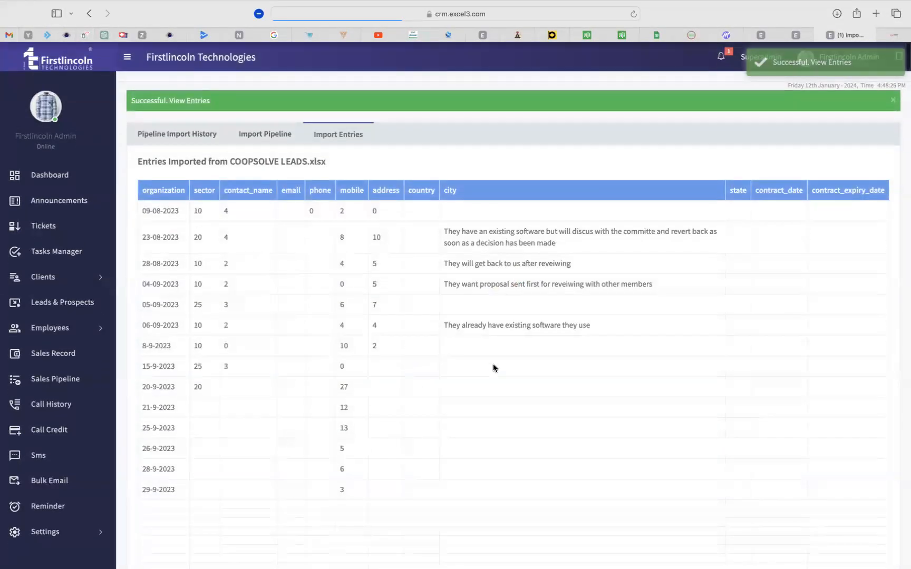
# Review the previewed COOPSOLVE LEADS.xlsx entries, confirm the upload, and return to the Import Pipeline form.
pyautogui.scroll(-5, 493, 368)
pyautogui.scroll(5, 493, 368)
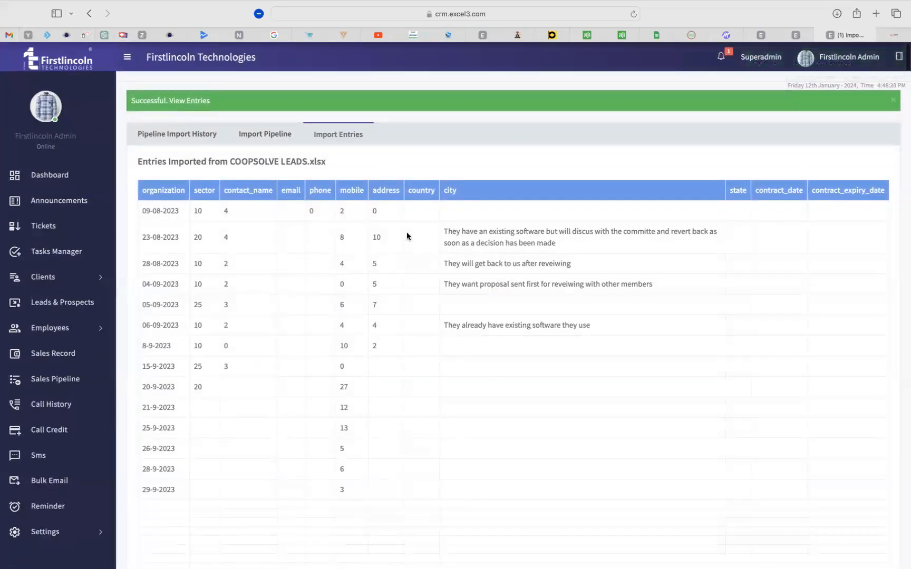
pyautogui.scroll(-5, 407, 233)
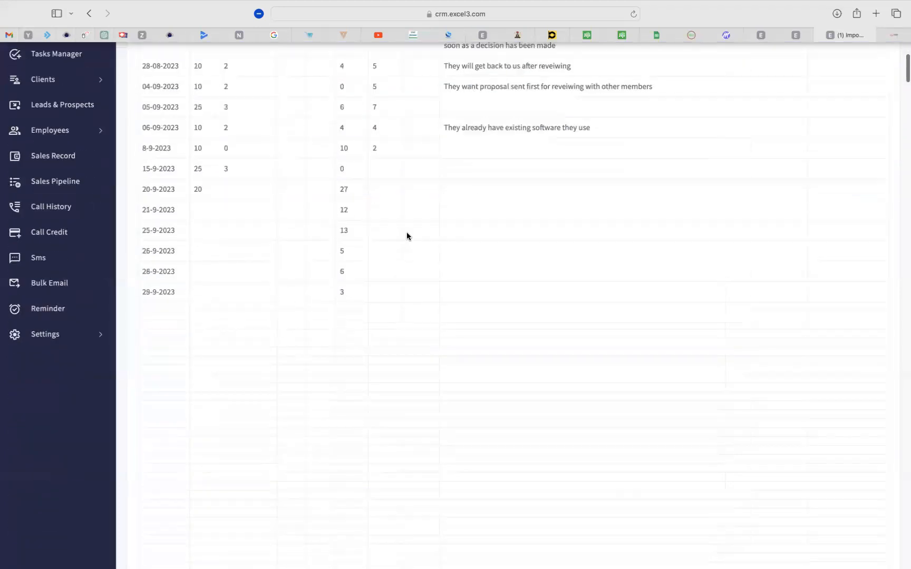
pyautogui.scroll(-10, 407, 232)
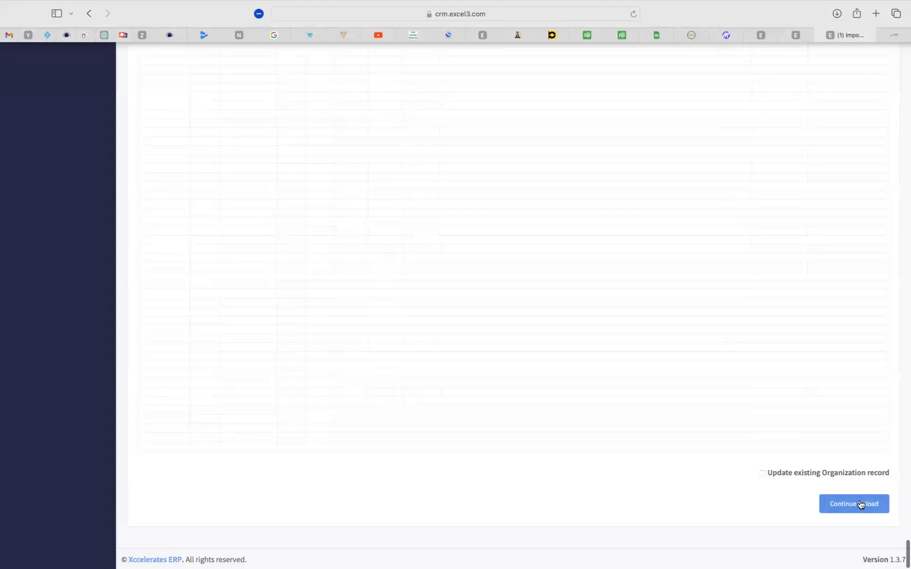
pyautogui.click(849, 505)
pyautogui.scroll(10, 610, 468)
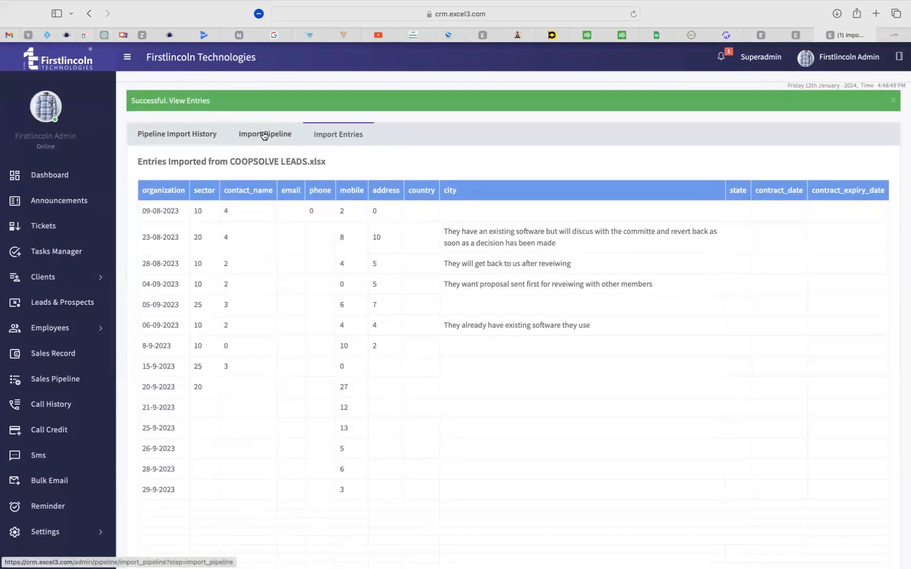
pyautogui.click(257, 136)
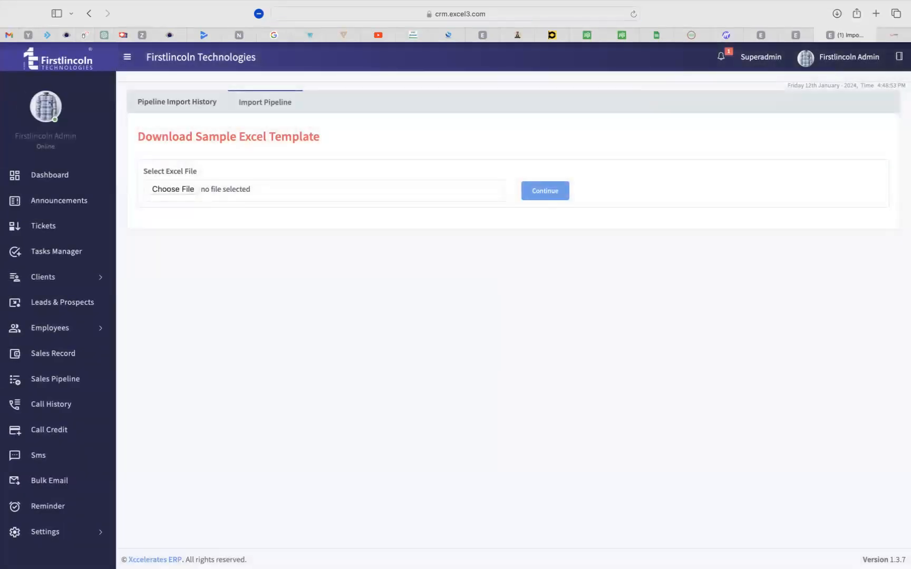
# Check the Pipeline Import History for COOPSOLVE LEADS.xlsx's 999 entries, then go back to Sales Pipeline.
pyautogui.click(174, 102)
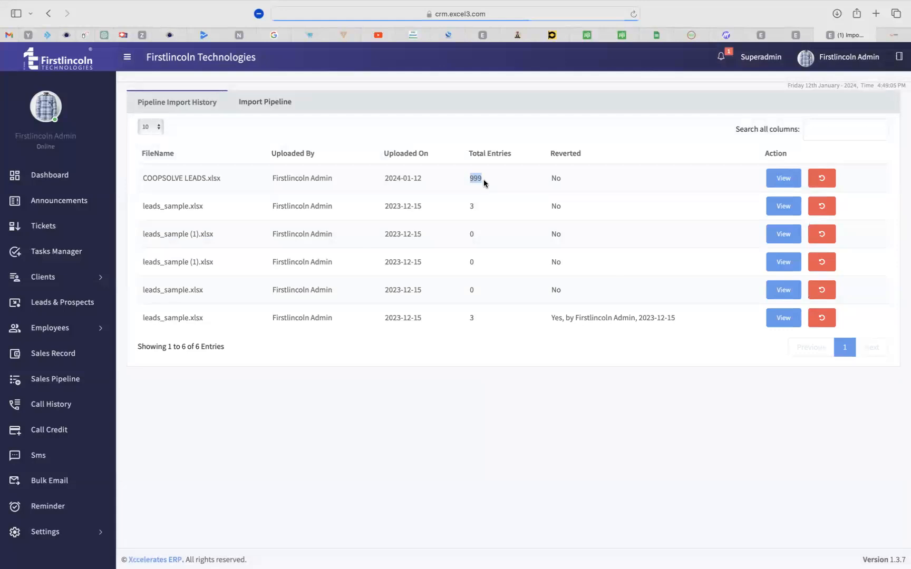
pyautogui.click(478, 212)
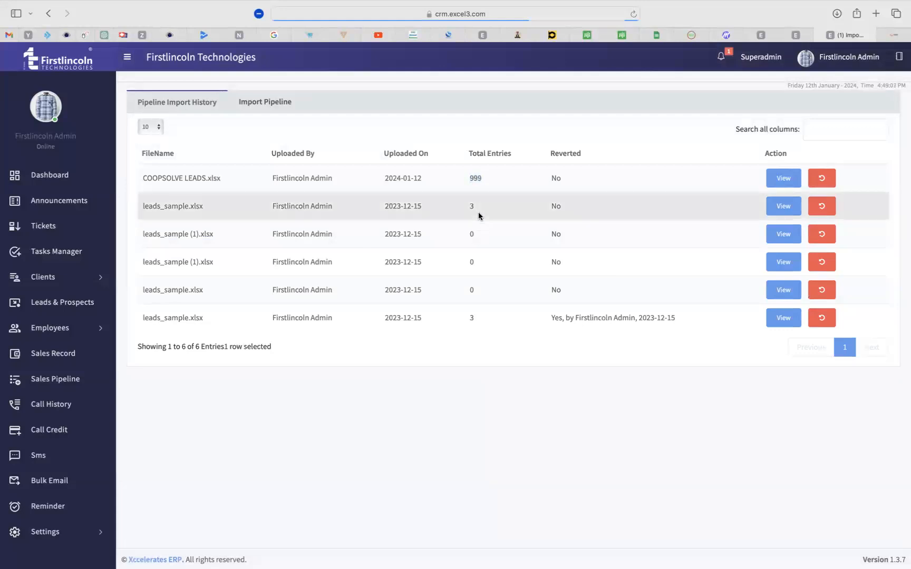
pyautogui.moveTo(476, 207); pyautogui.dragTo(467, 206)
pyautogui.click(515, 213)
pyautogui.moveTo(469, 177); pyautogui.dragTo(474, 320)
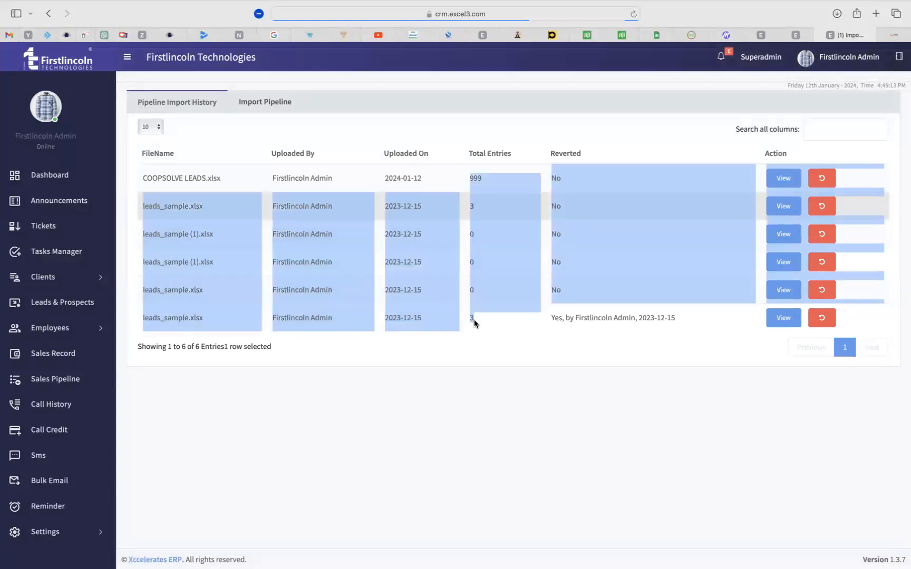
pyautogui.click(507, 426)
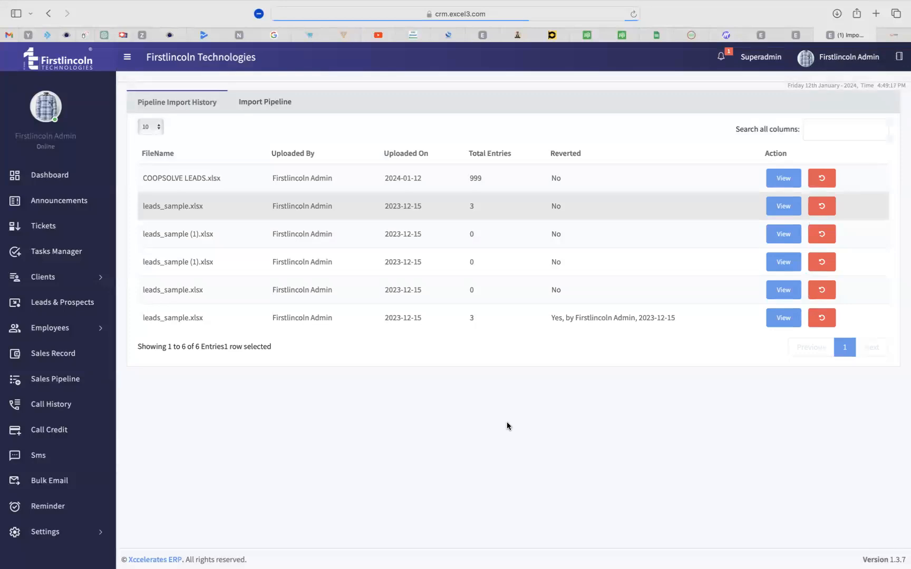
pyautogui.click(49, 382)
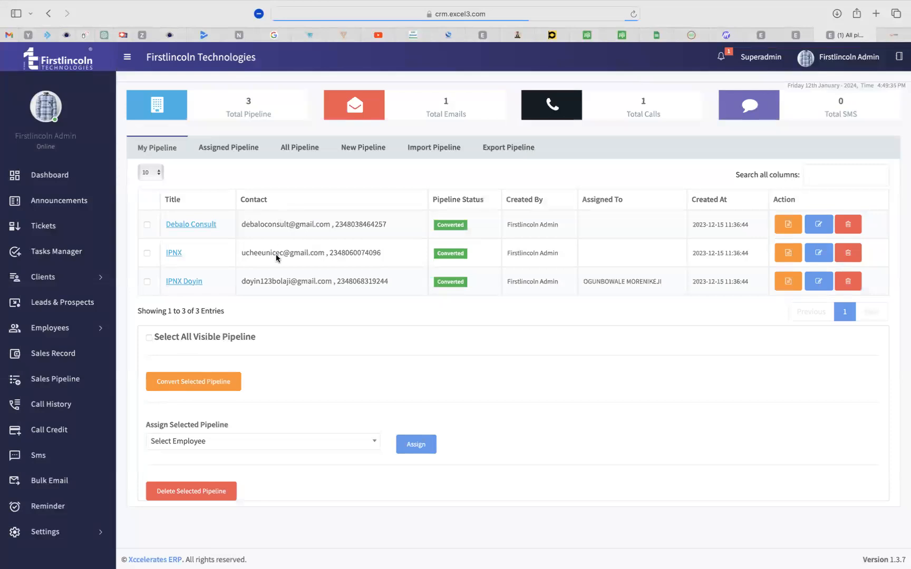
# Tick the Debalo Consult, IPNX and IPNX Doyin records in My Pipeline.
pyautogui.click(146, 225)
pyautogui.click(147, 253)
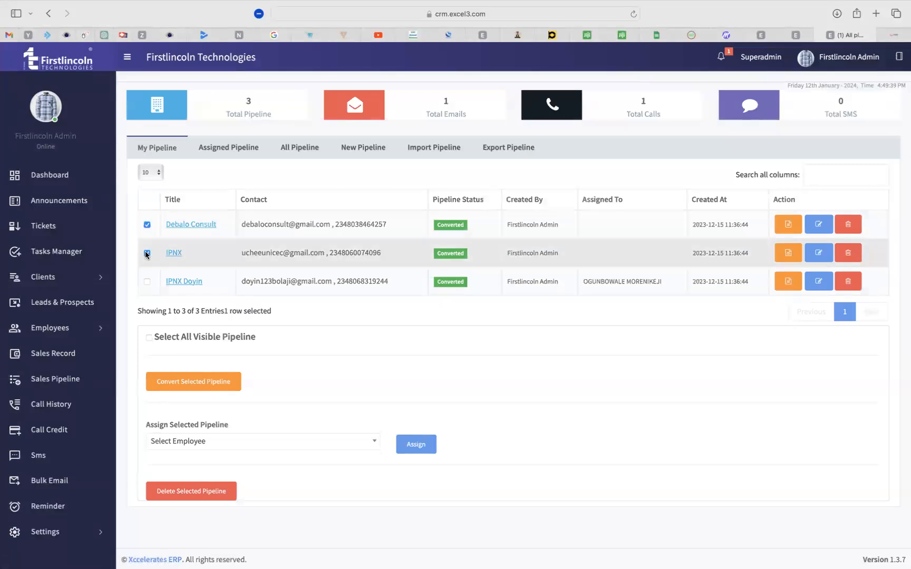
pyautogui.click(147, 281)
pyautogui.scroll(-1, 326, 367)
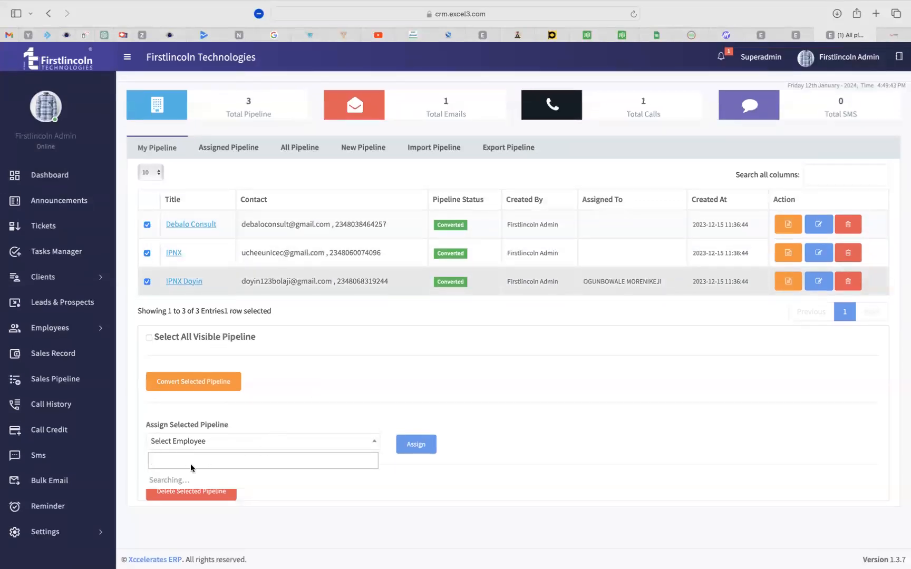
pyautogui.click(454, 389)
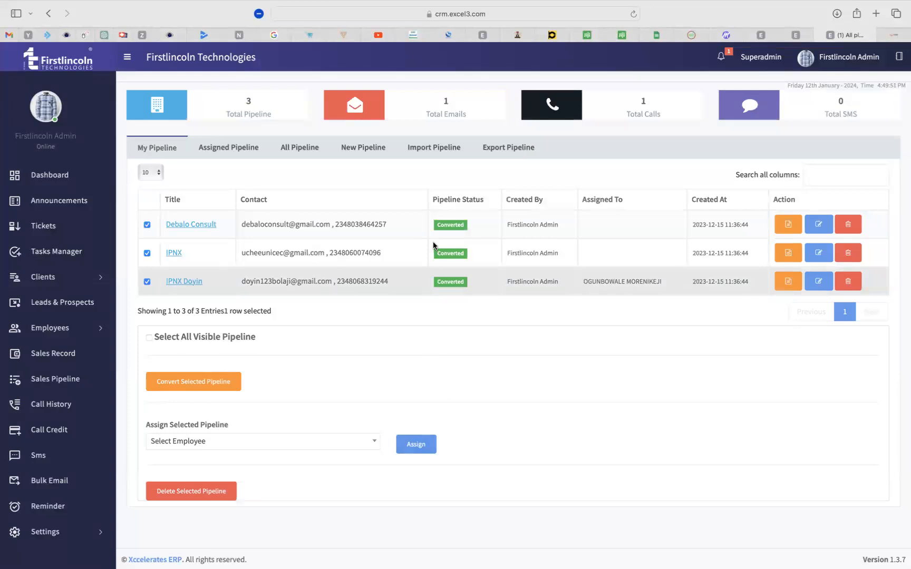
# Untick IPNX and IPNX Doyin, then open the Debalo Consult record for editing.
pyautogui.moveTo(338, 224); pyautogui.dragTo(370, 225)
pyautogui.click(452, 227)
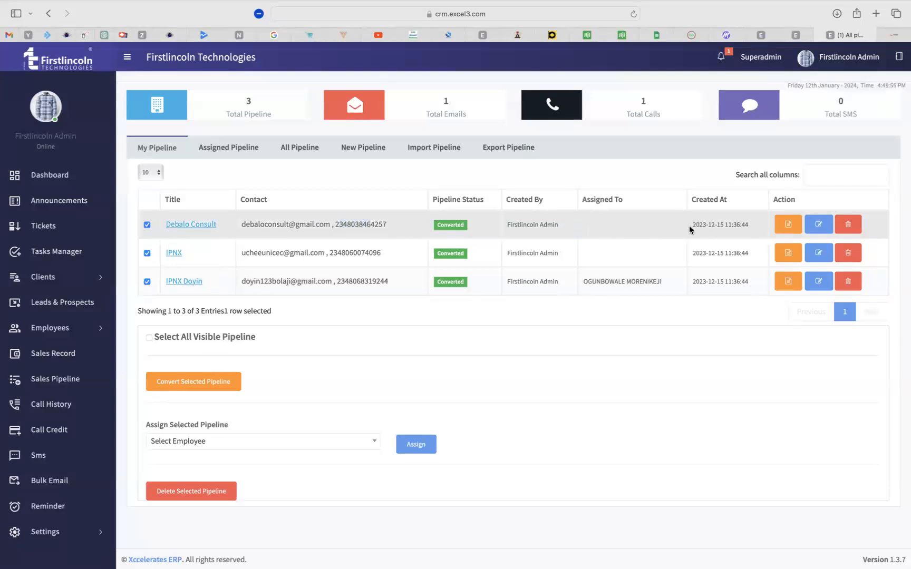
pyautogui.moveTo(363, 225); pyautogui.dragTo(338, 226)
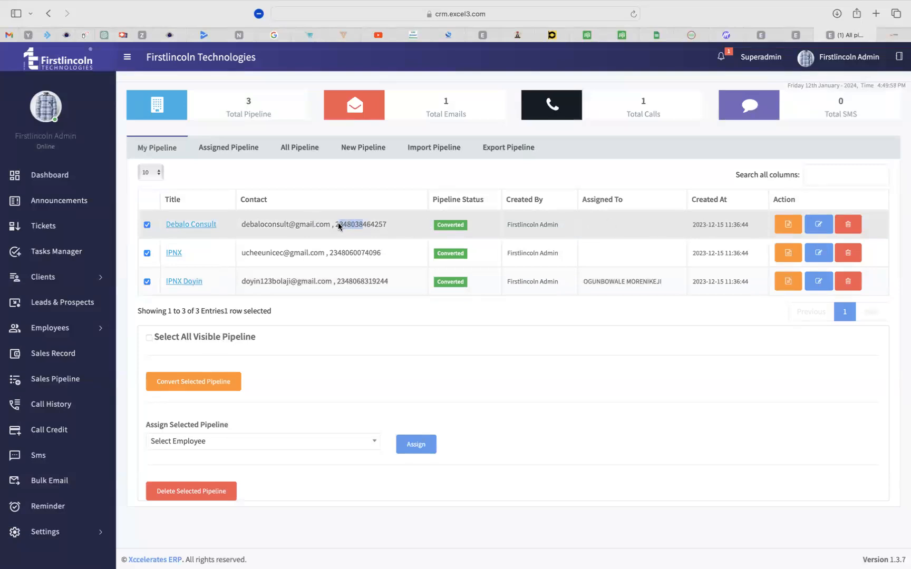
pyautogui.click(190, 225)
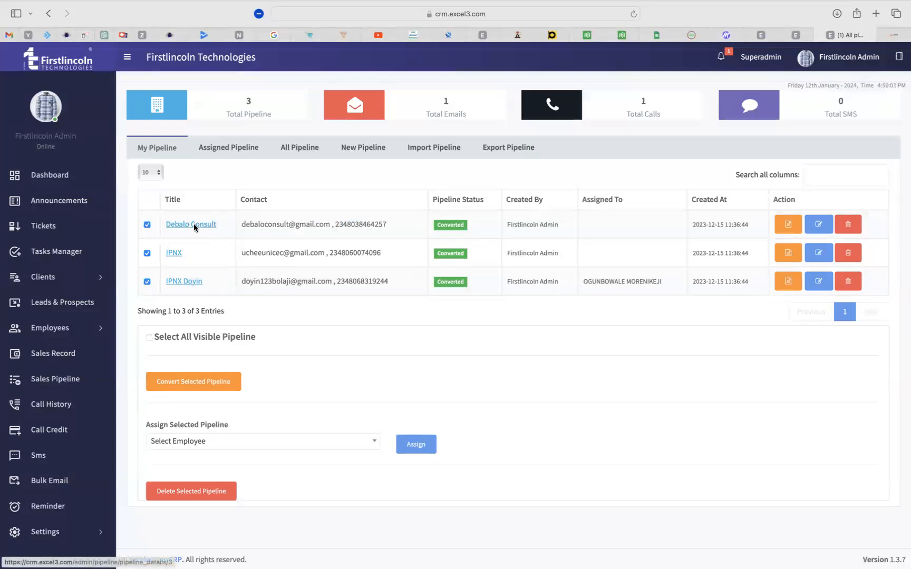
pyautogui.click(338, 236)
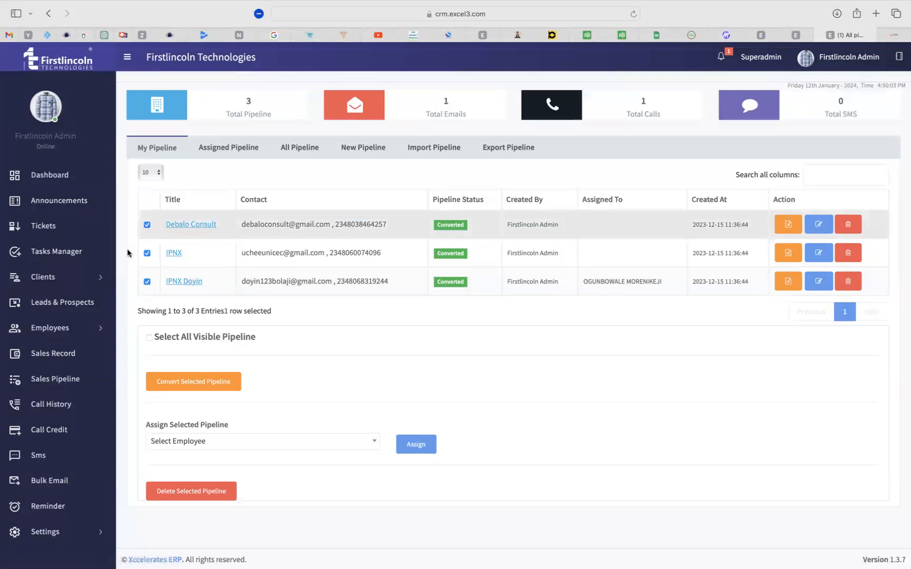
pyautogui.click(147, 254)
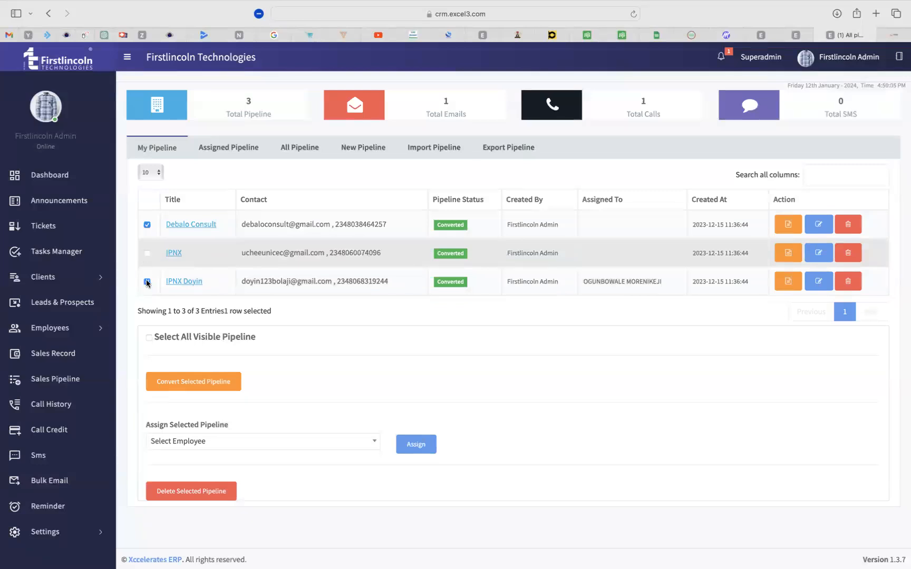
pyautogui.click(147, 282)
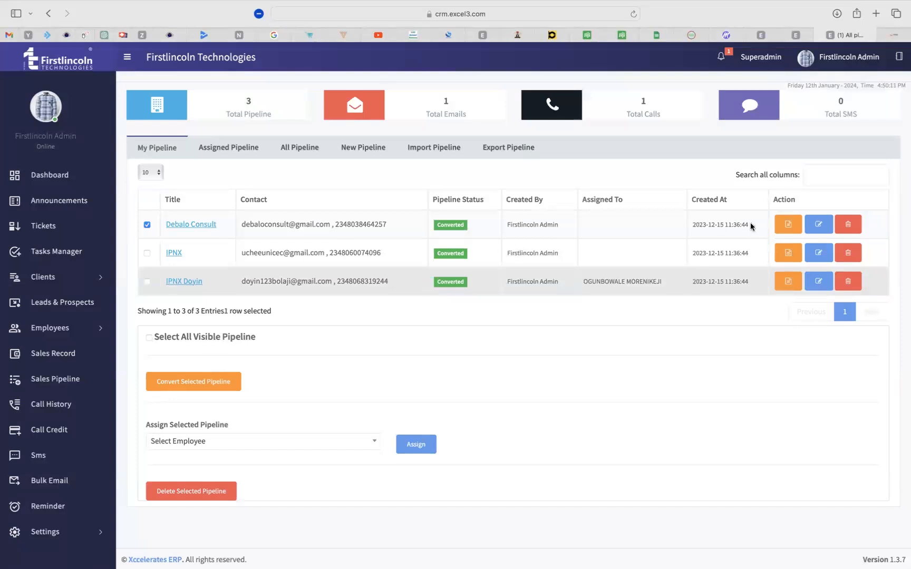
pyautogui.click(817, 226)
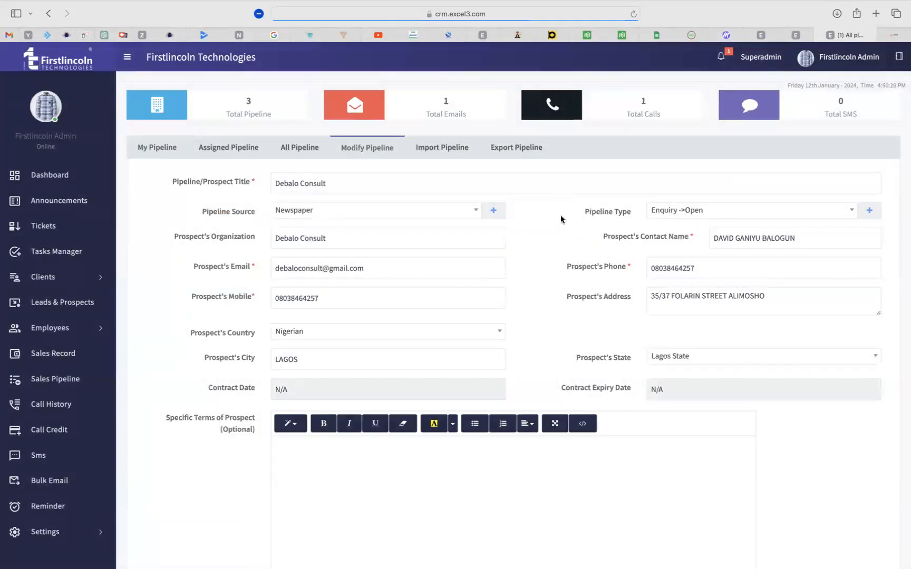
# Leave the Debalo Consult Modify Pipeline form for the My Pipeline list.
pyautogui.click(157, 150)
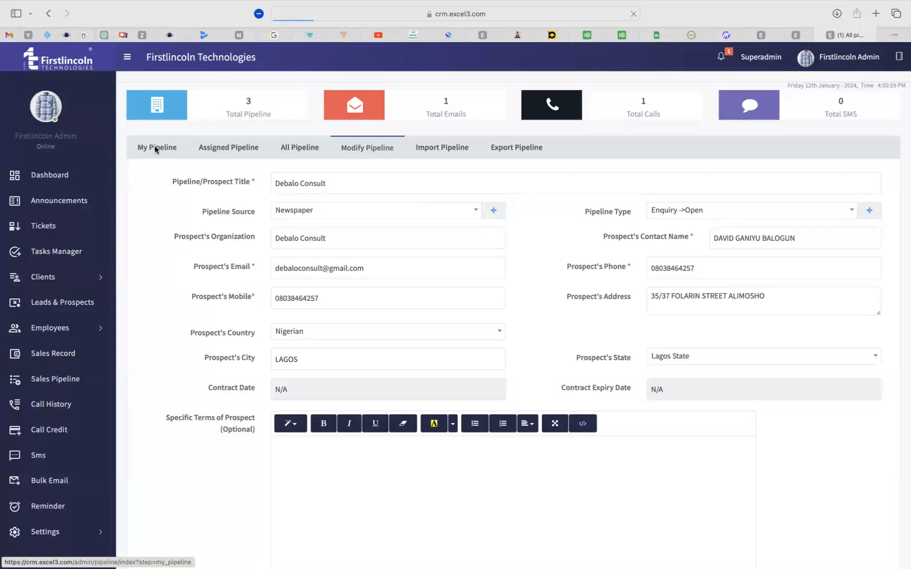